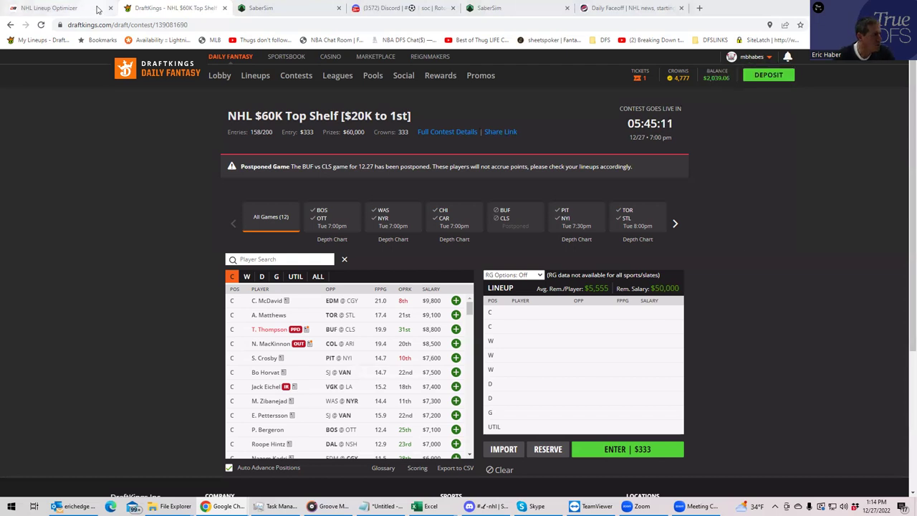
- Bring up DailyRoto's NHL optimizer with the Dec 27 pool sorted by projected points
click(74, 8)
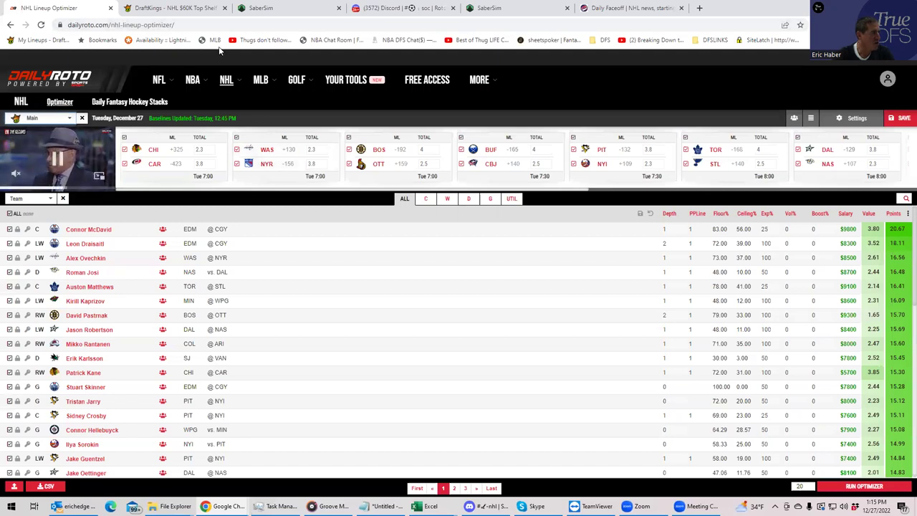
- Switch SaberSim's sport to NHL to load the Dec. 27 DraftKings main slate projections
click(279, 8)
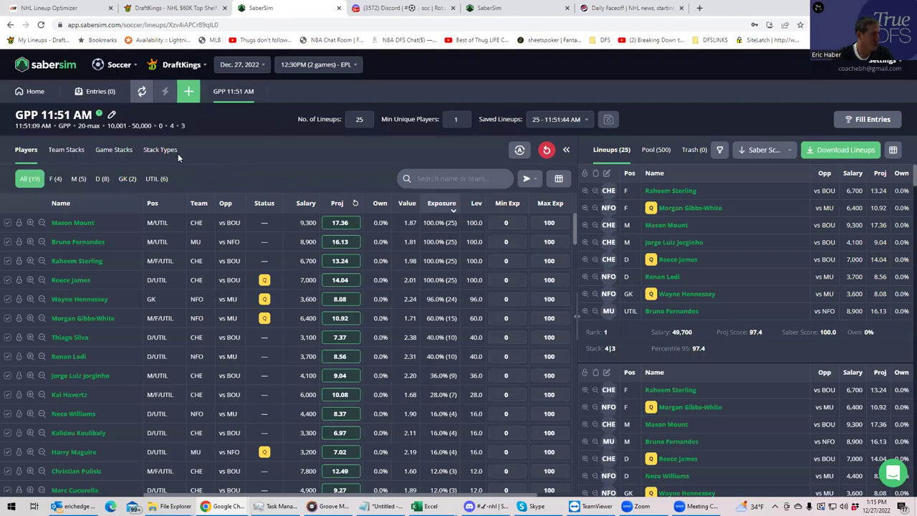
click(119, 66)
click(151, 168)
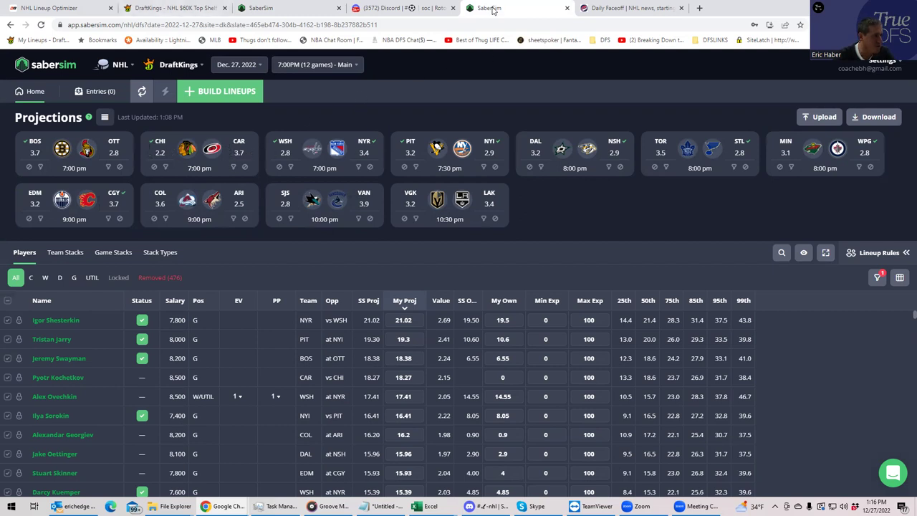
- View Daily Faceoff's DraftKings skater projections and implied team goals list
click(606, 8)
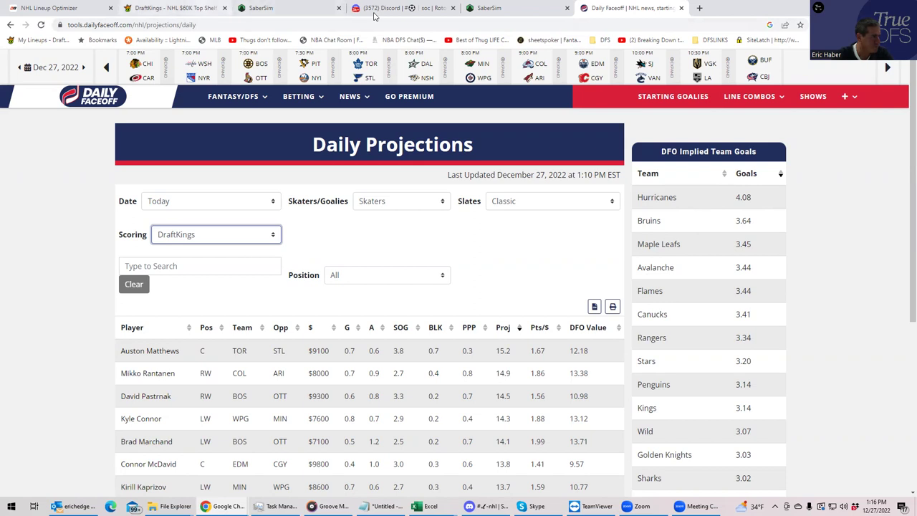
- Return to DailyRoto's optimizer and review the game odds strip's moneylines and team totals
click(81, 11)
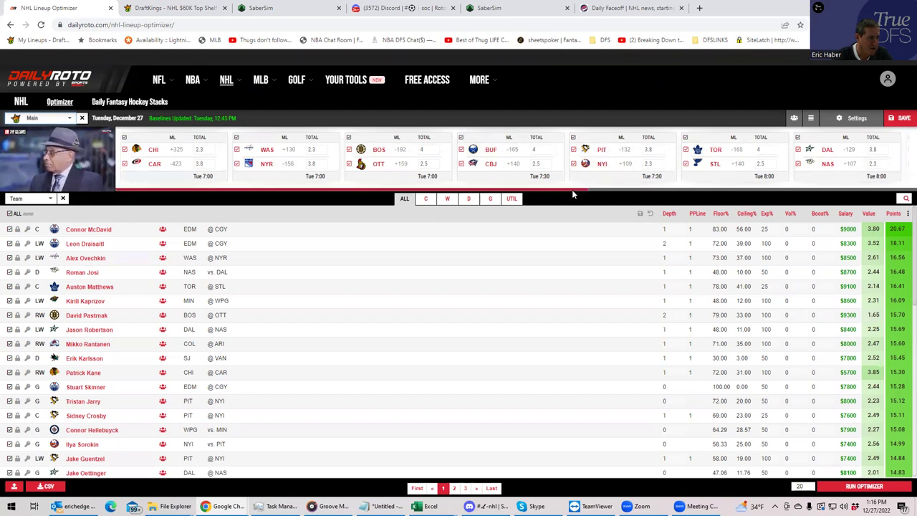
drag(571, 189, 904, 202)
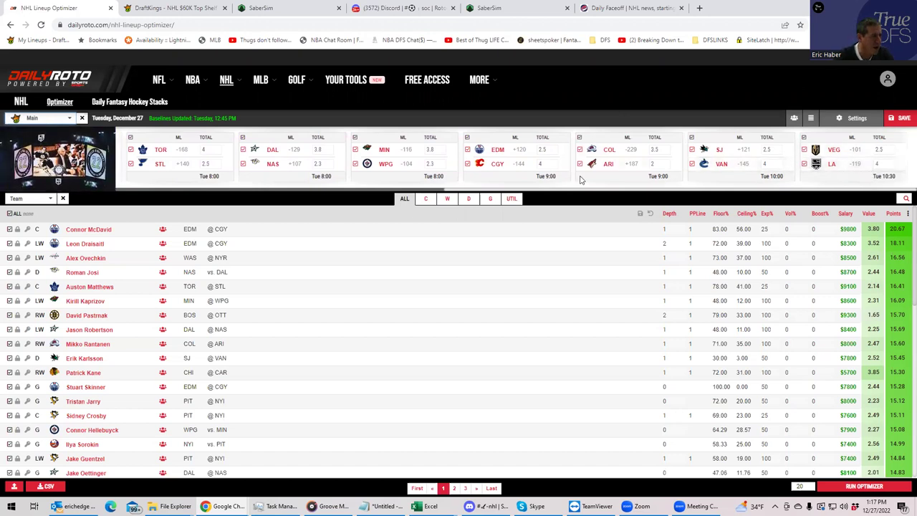
drag(575, 191, 244, 193)
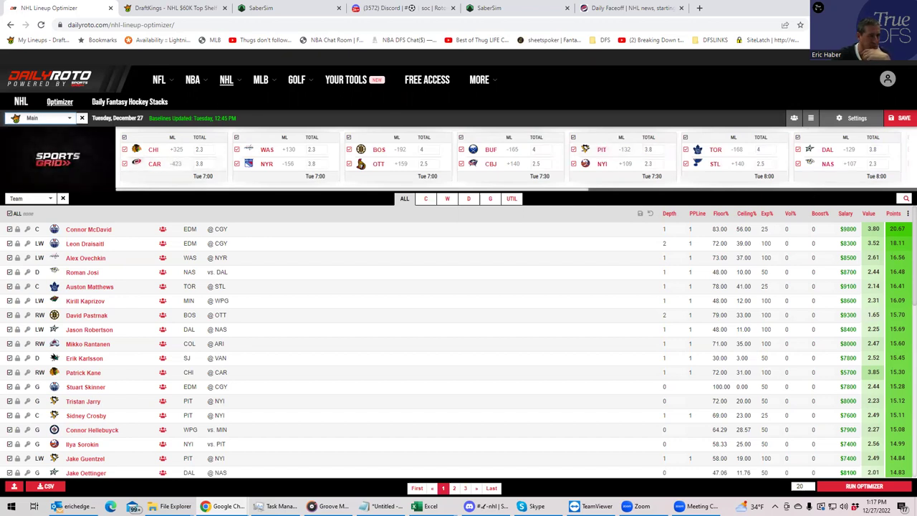
drag(497, 190, 511, 210)
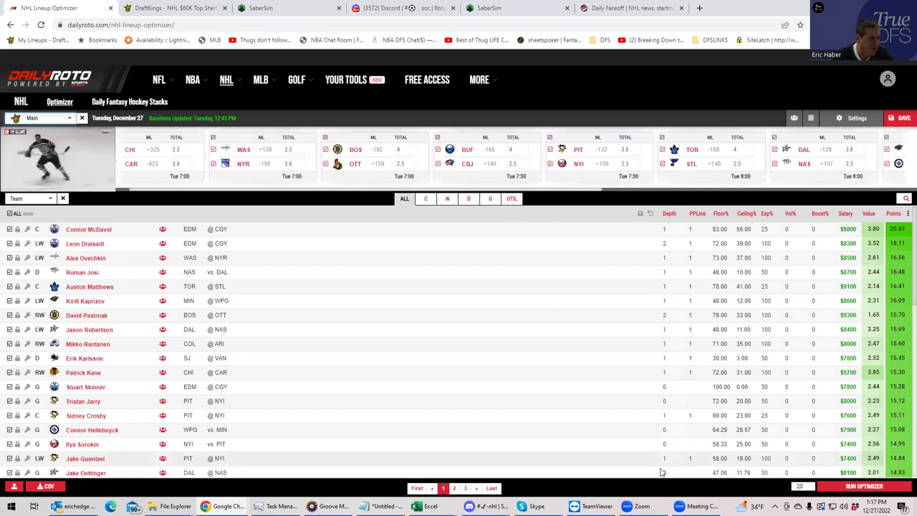
- Bring the NHLDK_Proj workbook forward from the taskbar and maximize it on the TrueDFS sheet
mouse_move(423, 505)
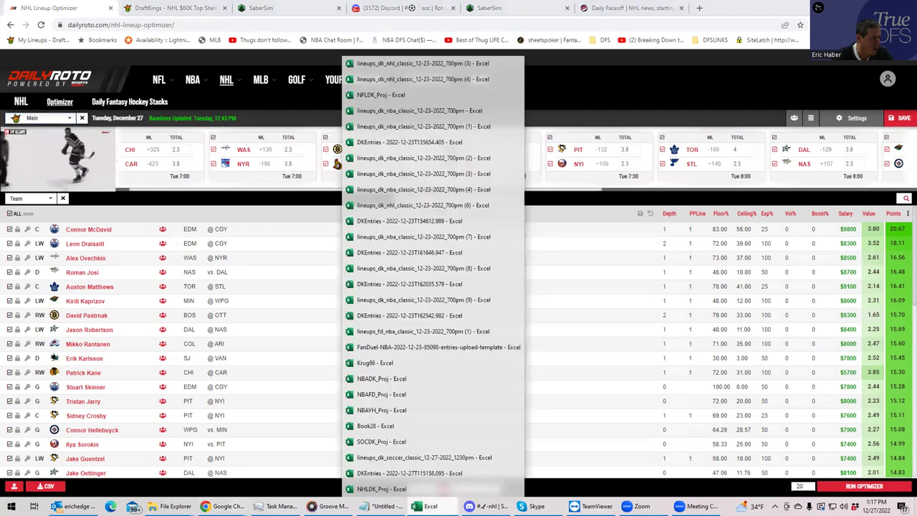
click(390, 489)
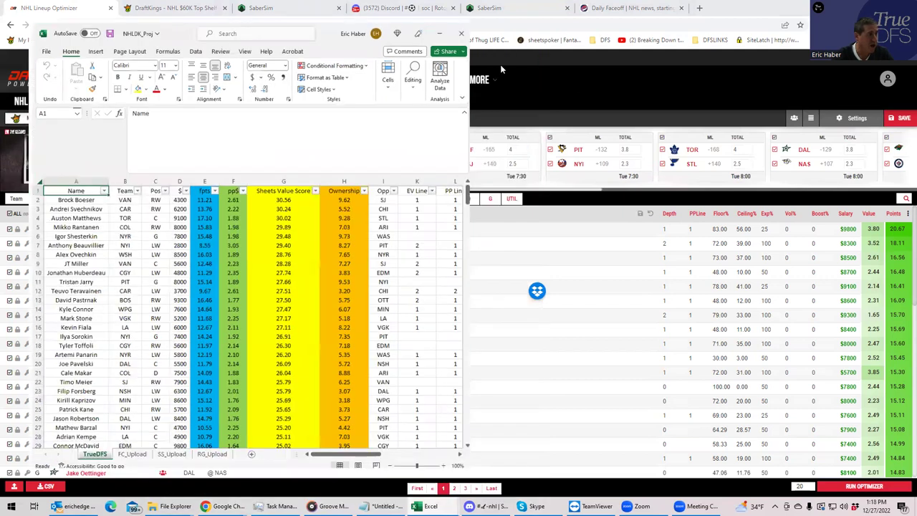
key(super+Up)
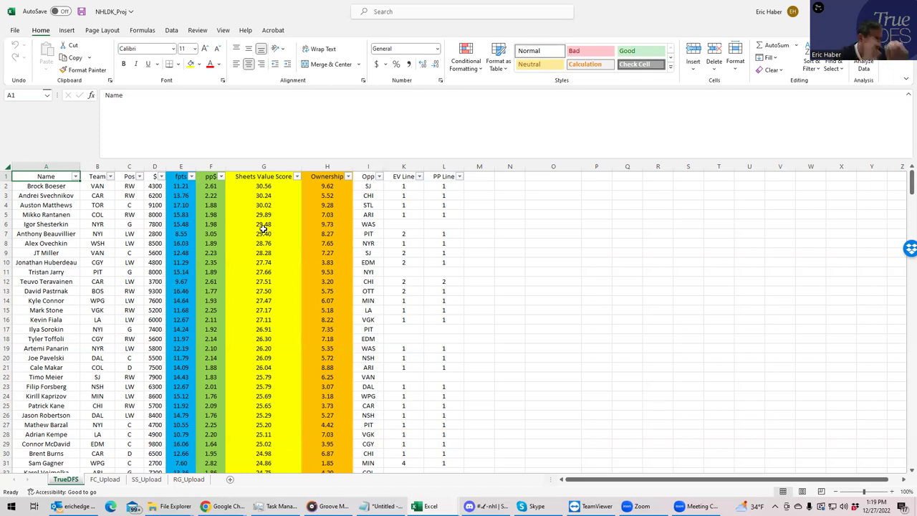
- Compare goalie salaries: Shesterkin 7800, Jarry 8000 and Sorokin 7400
click(132, 223)
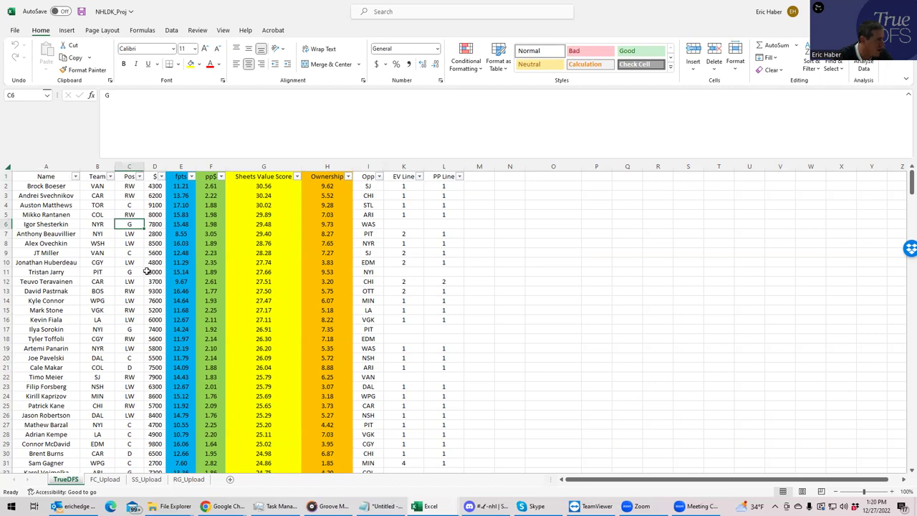
click(150, 225)
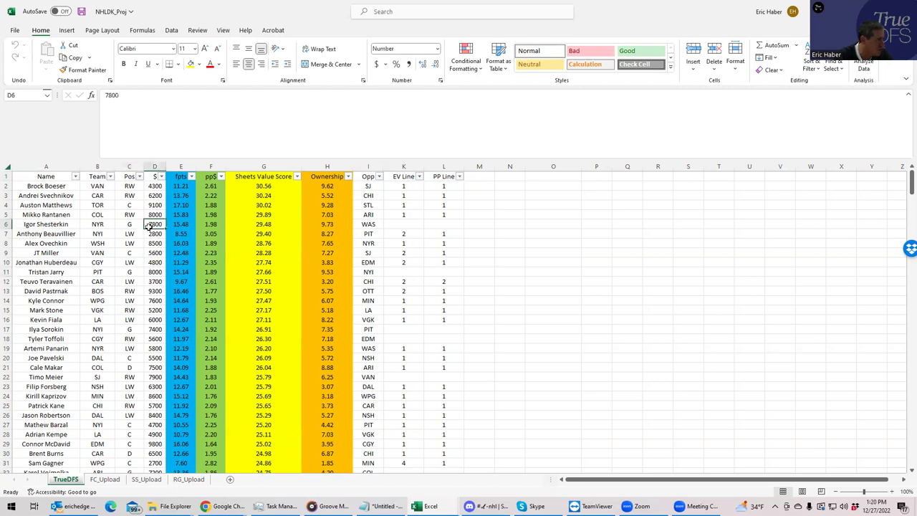
click(159, 273)
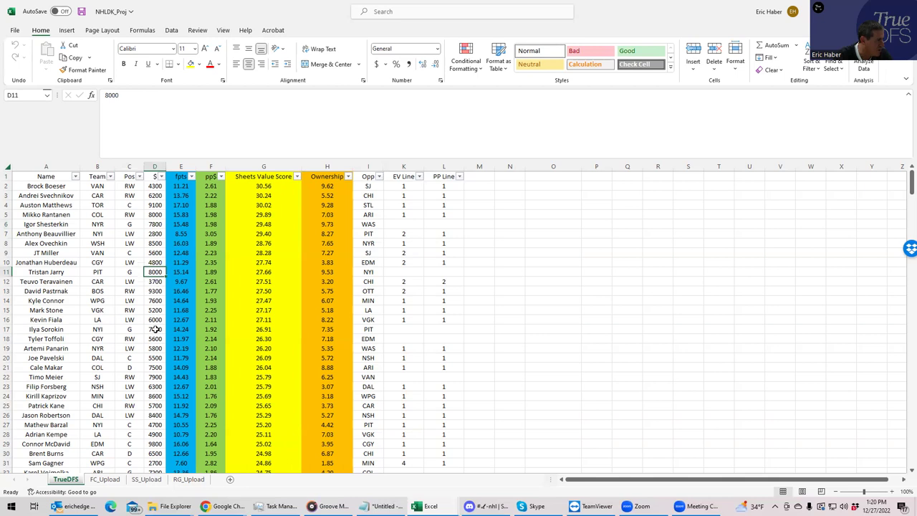
click(155, 329)
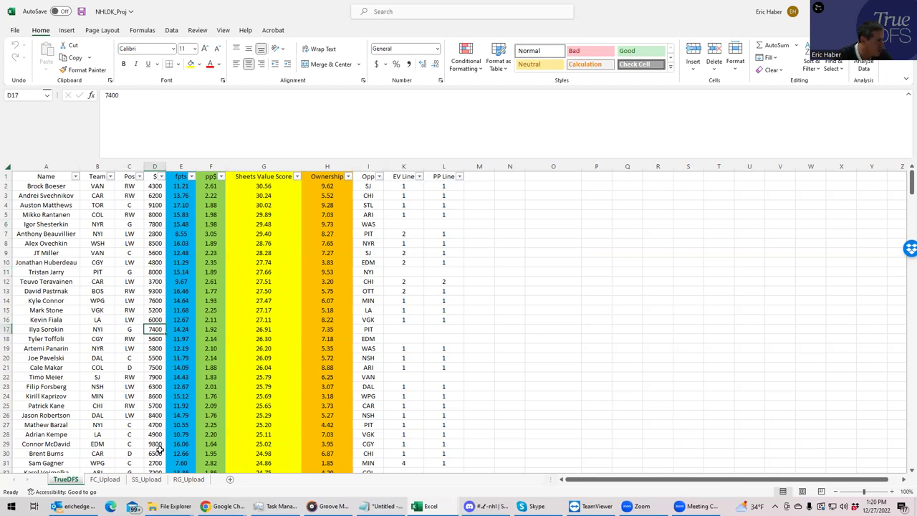
click(155, 224)
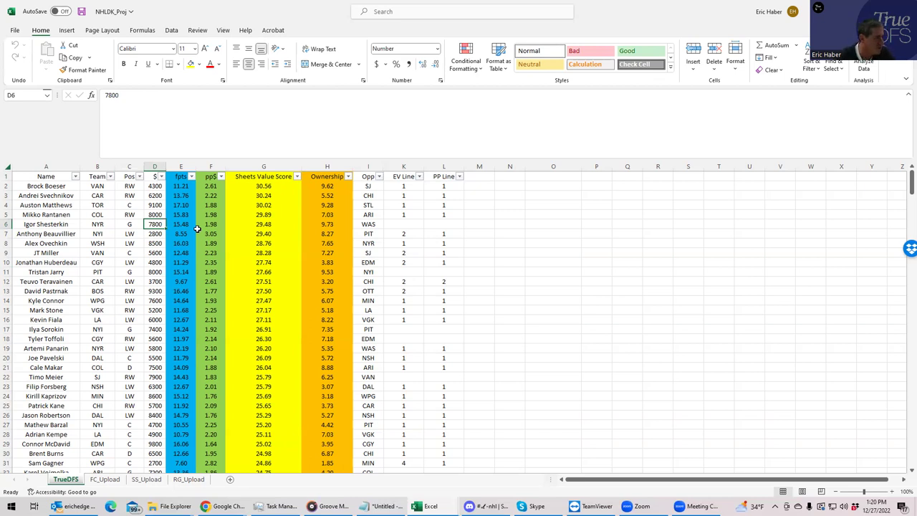
- Check Vancouver's Brock Boeser and JT Miller, including their PP Line values
click(102, 188)
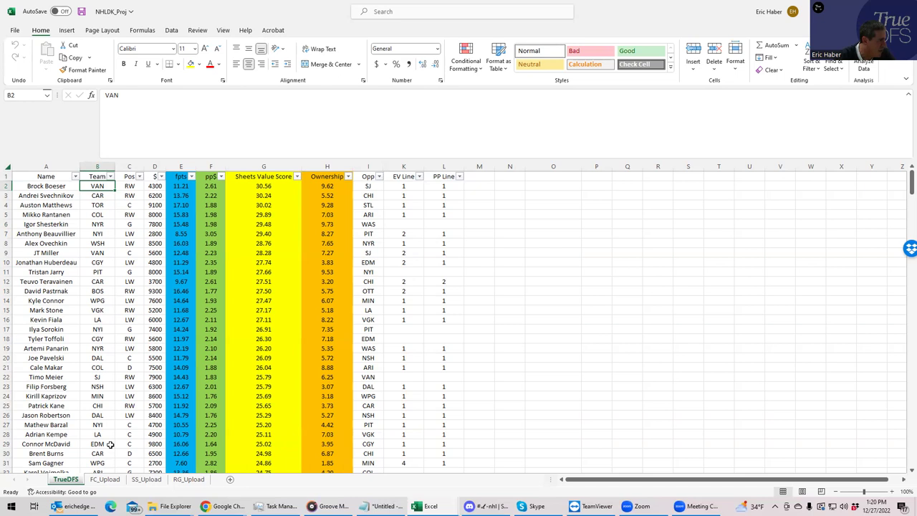
click(97, 250)
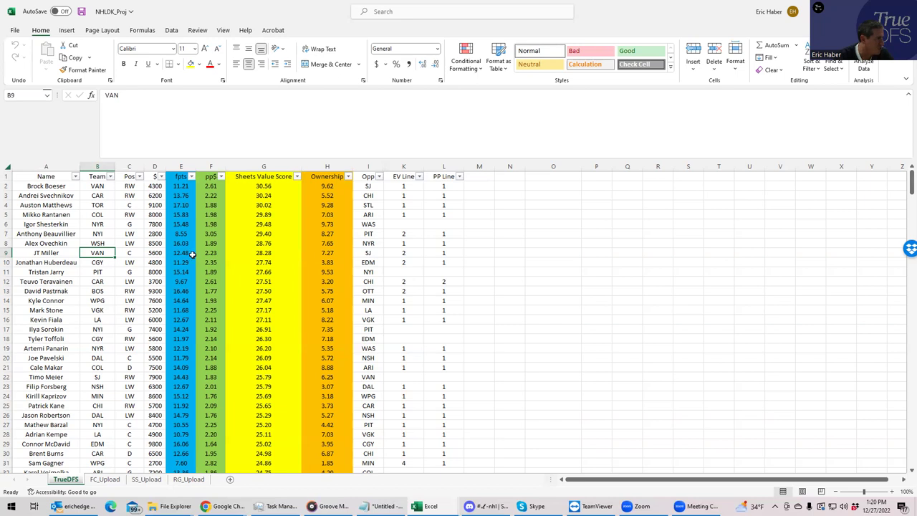
click(440, 252)
click(441, 185)
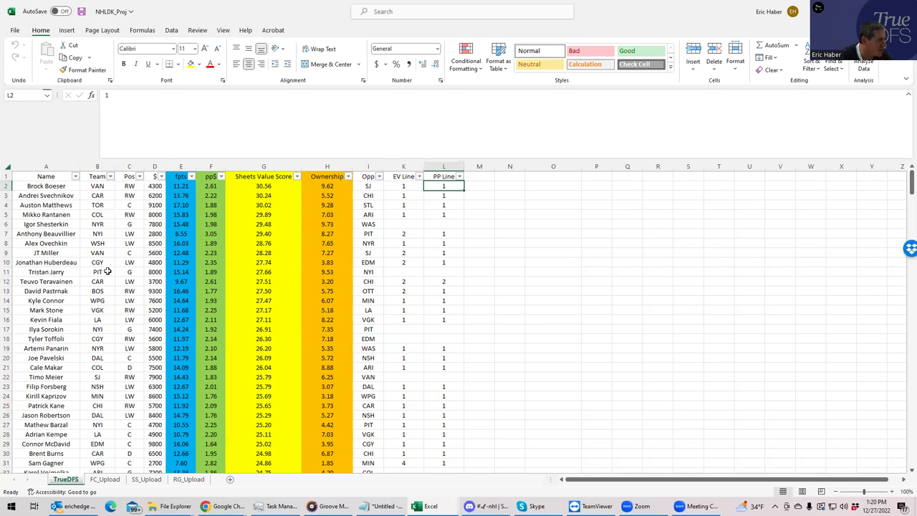
- Review CAR, NYI, VAN and WSH team entries, including Beauvillier's 2800 salary
click(101, 196)
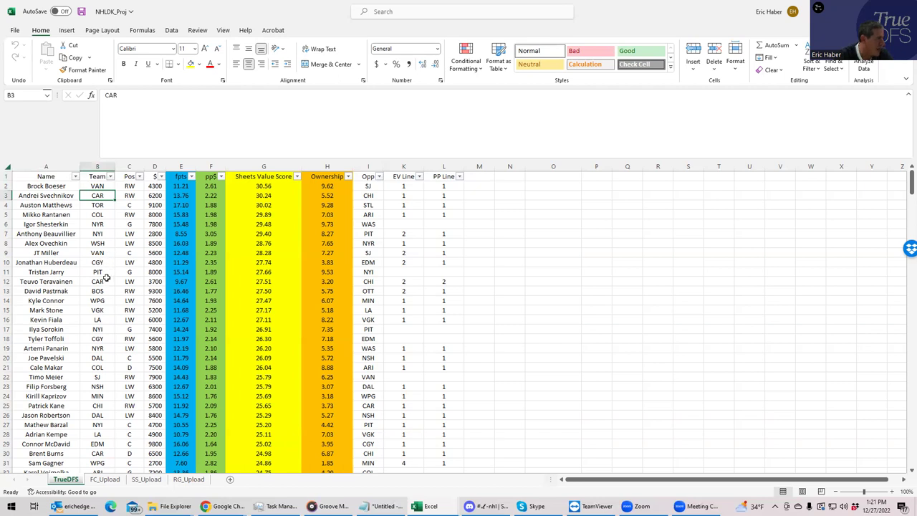
click(104, 281)
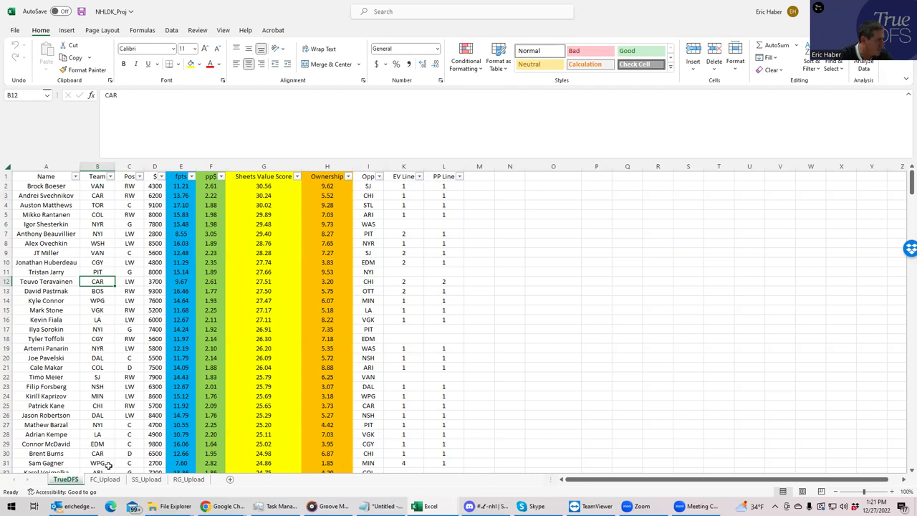
click(109, 454)
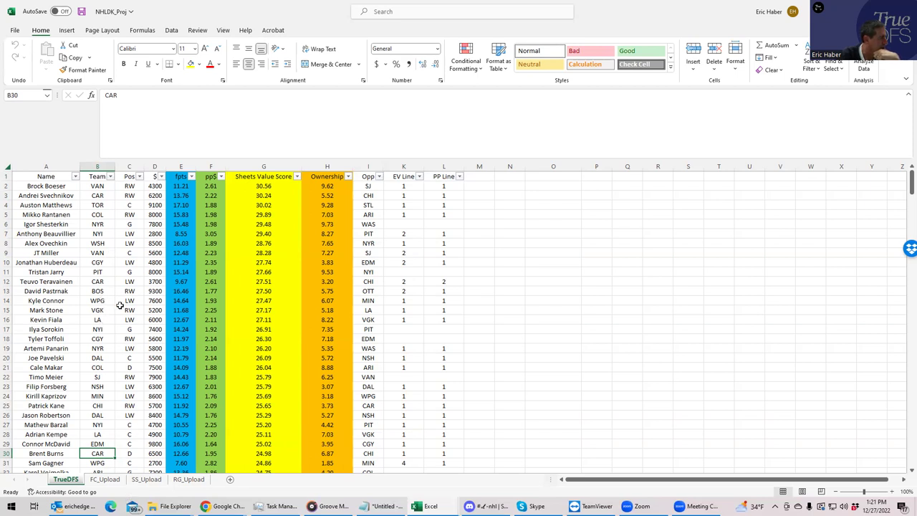
click(103, 233)
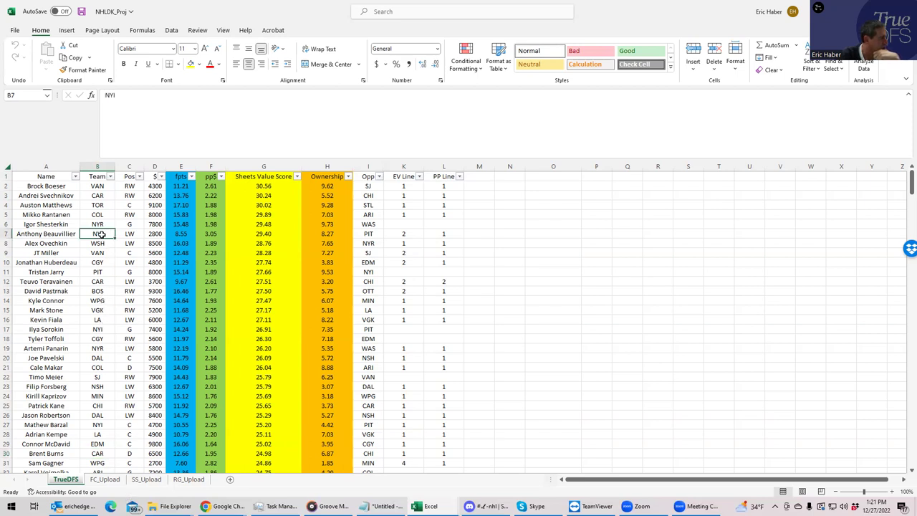
click(154, 233)
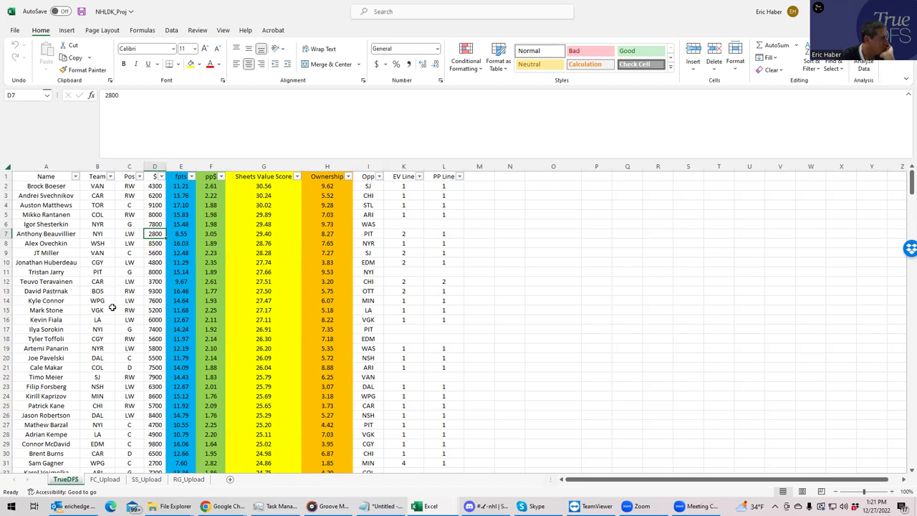
click(102, 328)
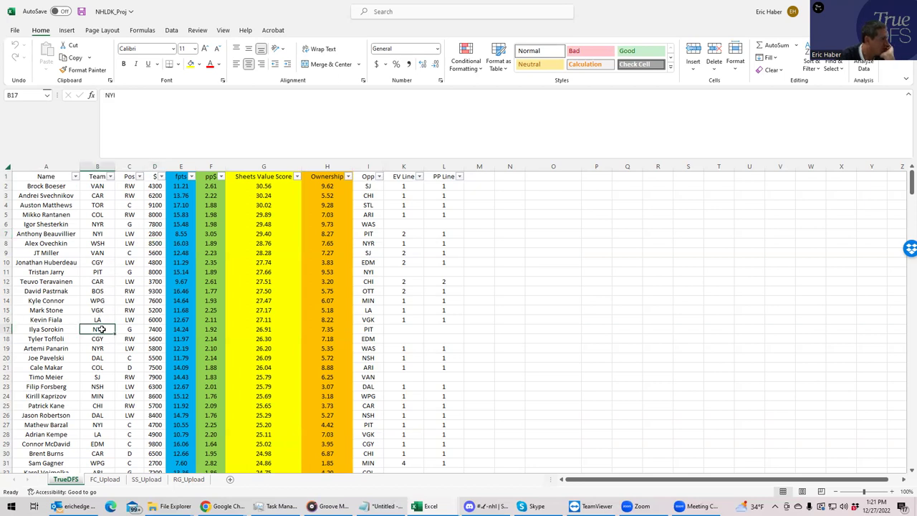
click(103, 253)
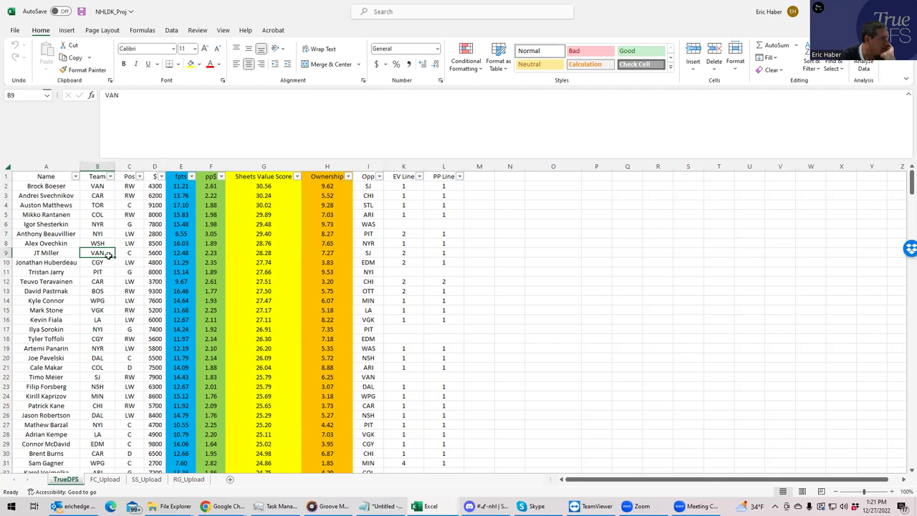
click(111, 240)
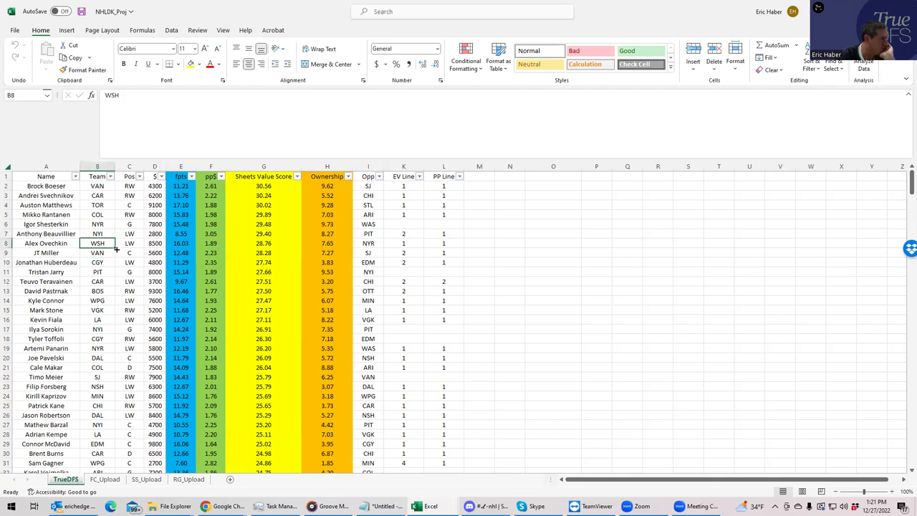
click(112, 253)
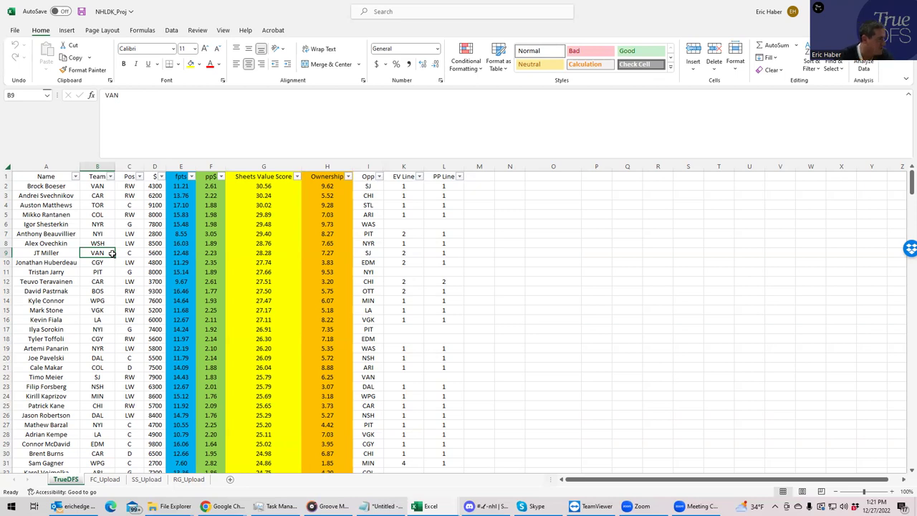
- Scan team entries down column B (SJ, NSH, WPG, MIN), then return to DailyRoto's optimizer
click(97, 281)
click(98, 291)
click(99, 329)
click(100, 348)
click(98, 357)
click(97, 378)
click(98, 387)
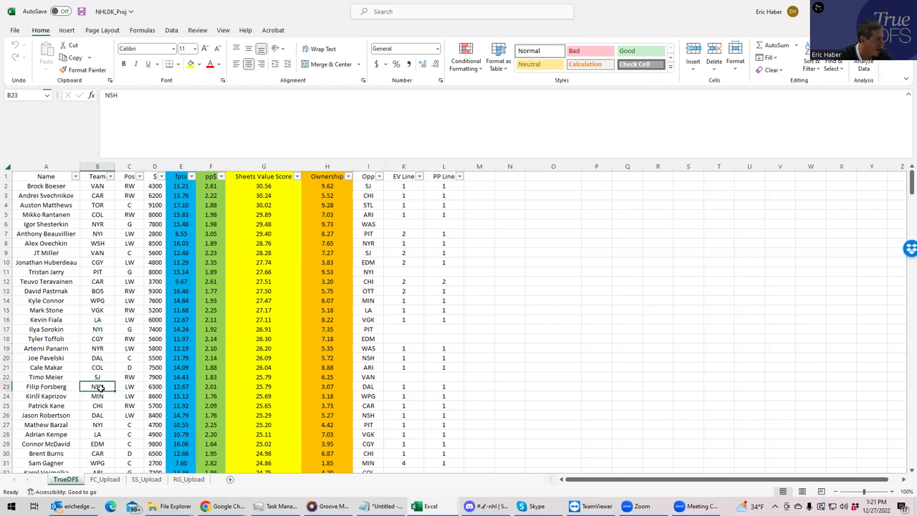
click(98, 301)
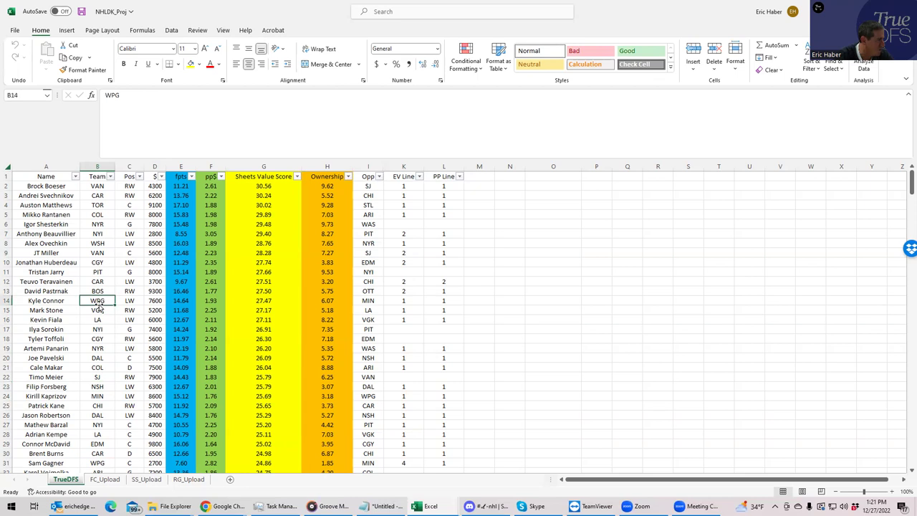
click(98, 387)
click(94, 394)
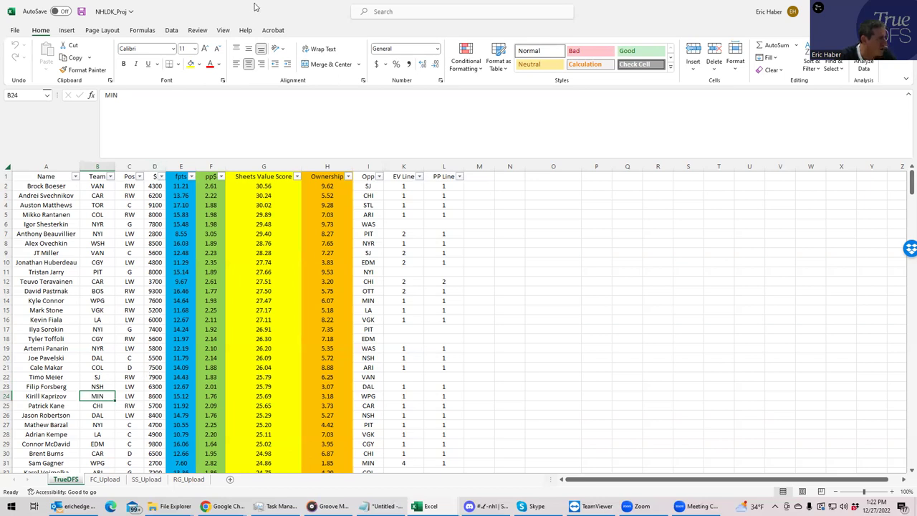
key(alt+Tab)
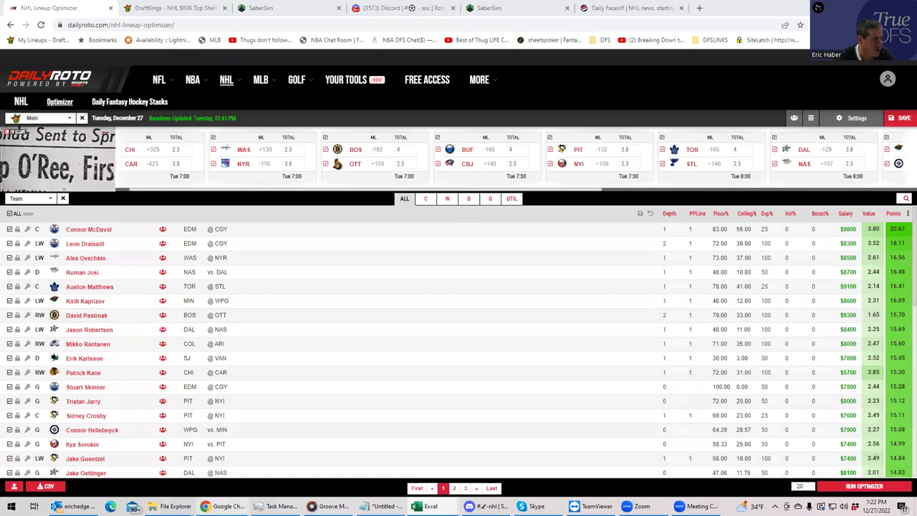
- Open the DraftKings draft page filtered to the SJ@VAN game
mouse_move(257, 487)
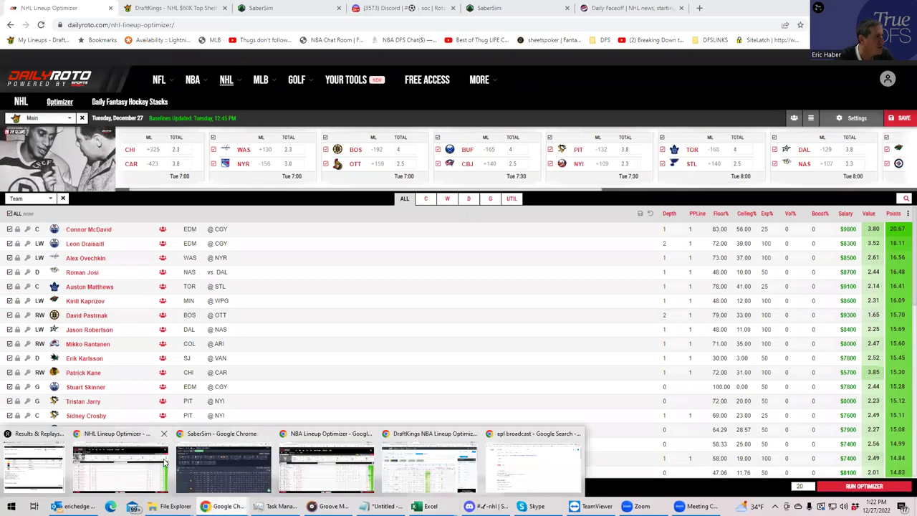
click(177, 9)
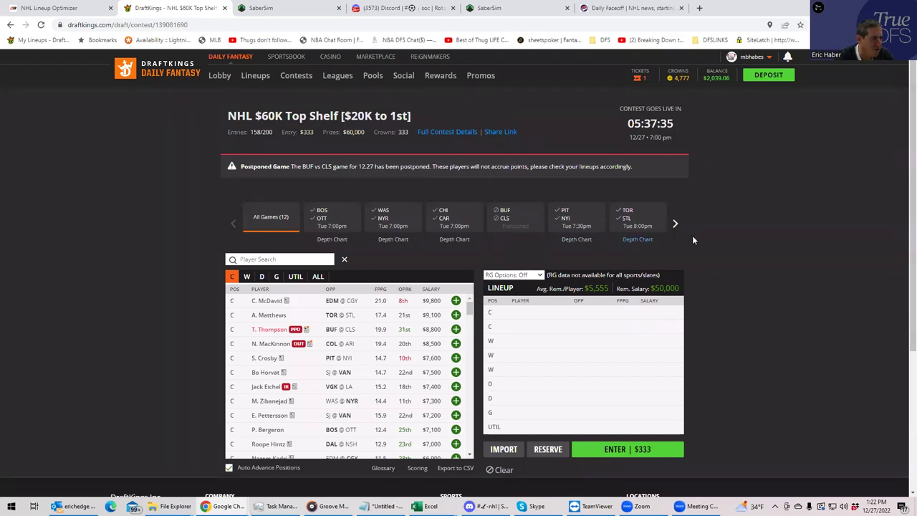
click(675, 223)
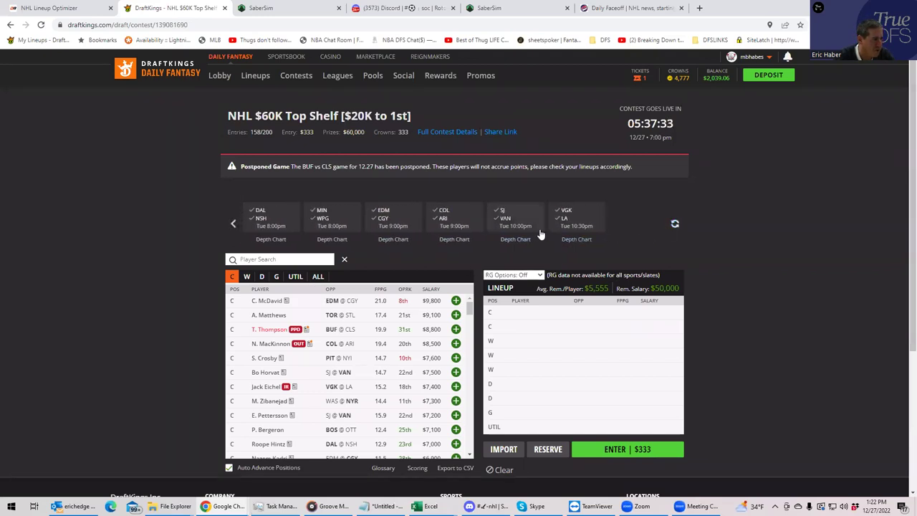
click(504, 222)
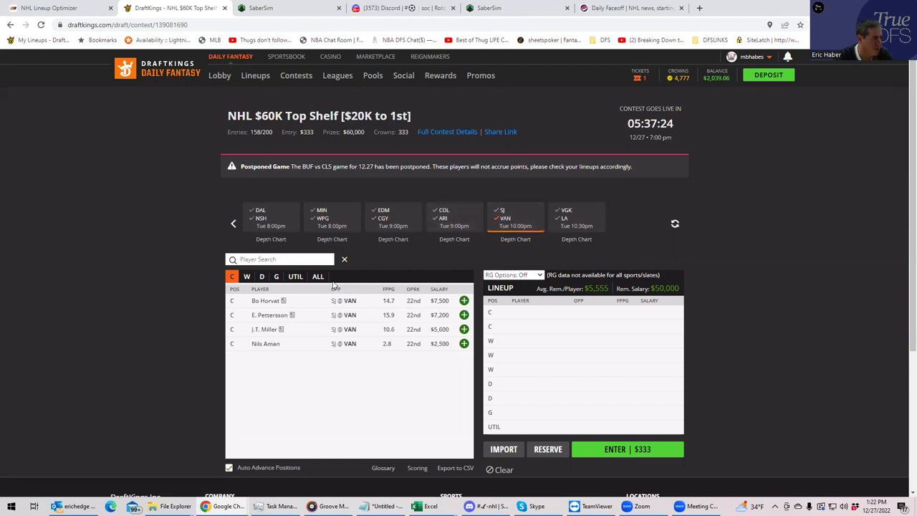
- Add J.T. Miller at C and B. Boeser at W, leaving $40,100, with Excel back full screen
click(464, 329)
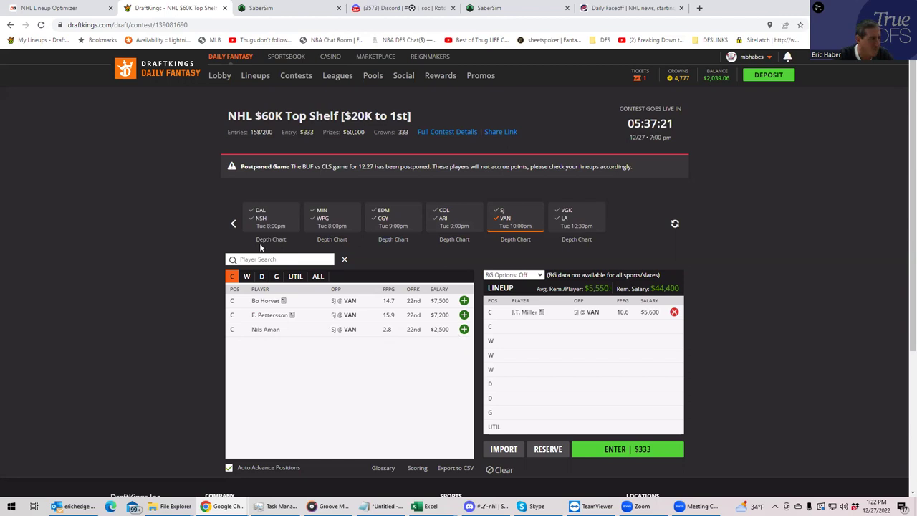
click(247, 277)
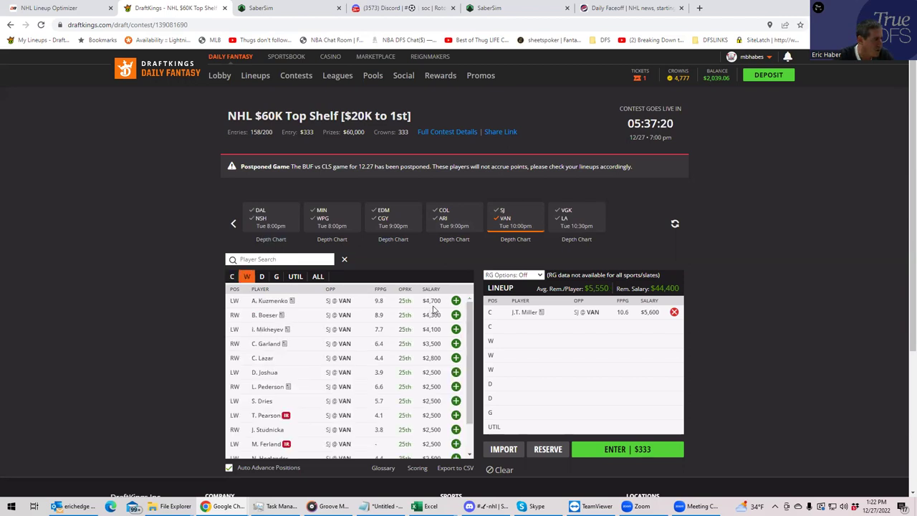
click(455, 315)
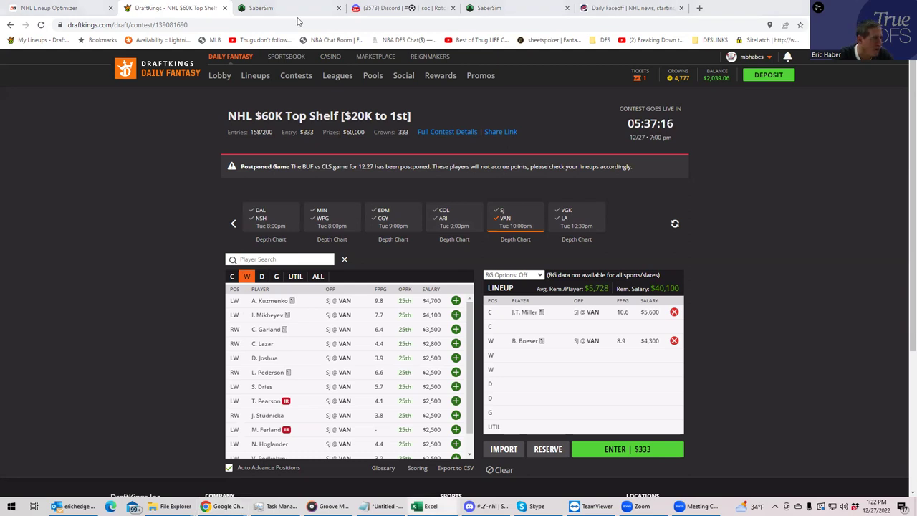
key(alt+Tab)
key(super+Up)
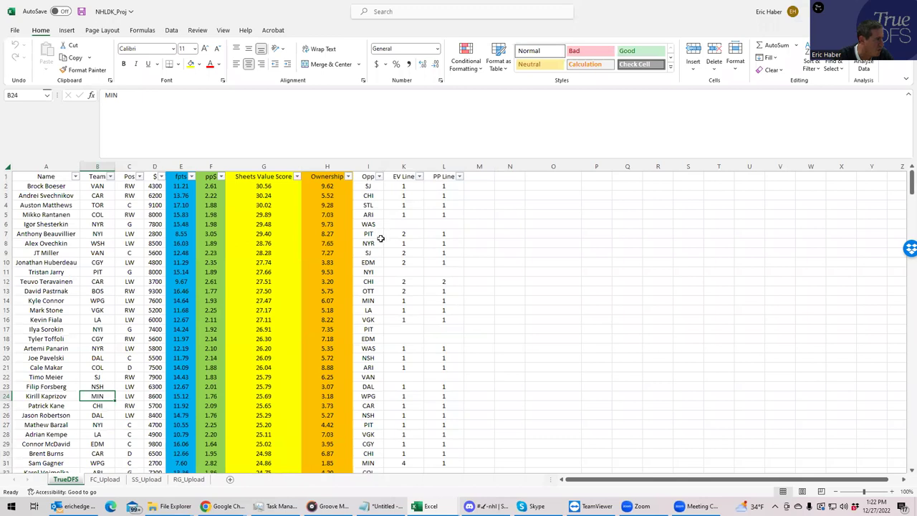
click(433, 252)
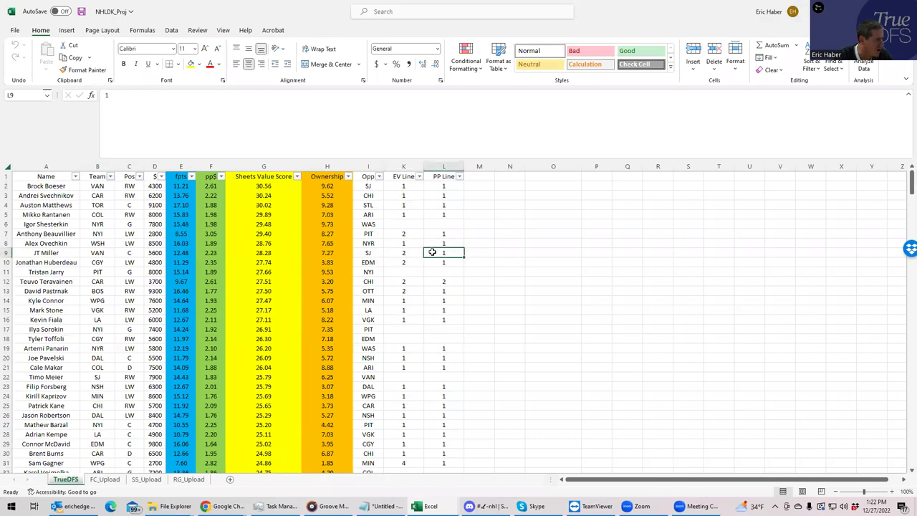
click(110, 177)
click(31, 200)
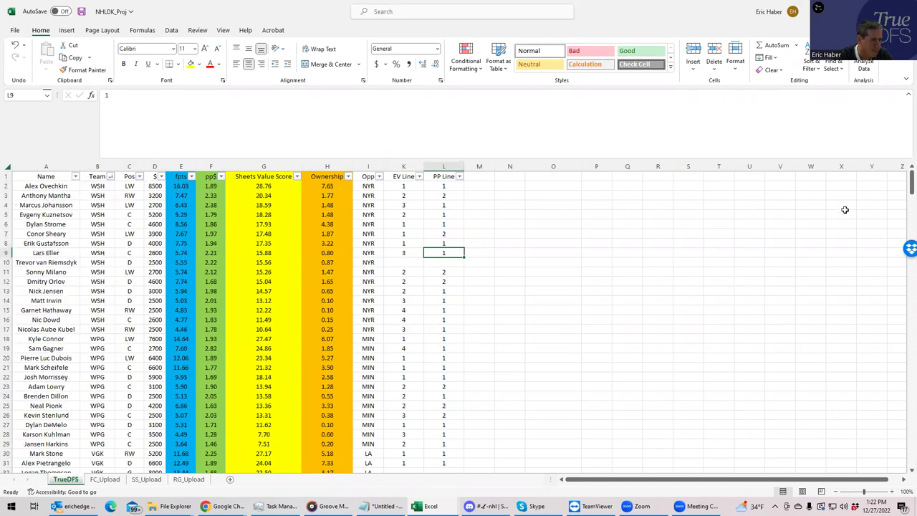
drag(905, 179, 904, 191)
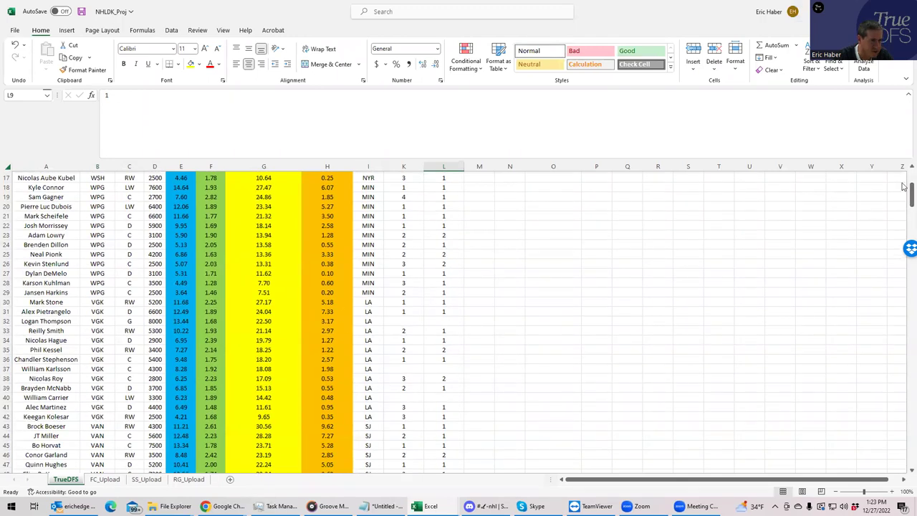
drag(904, 188, 905, 196)
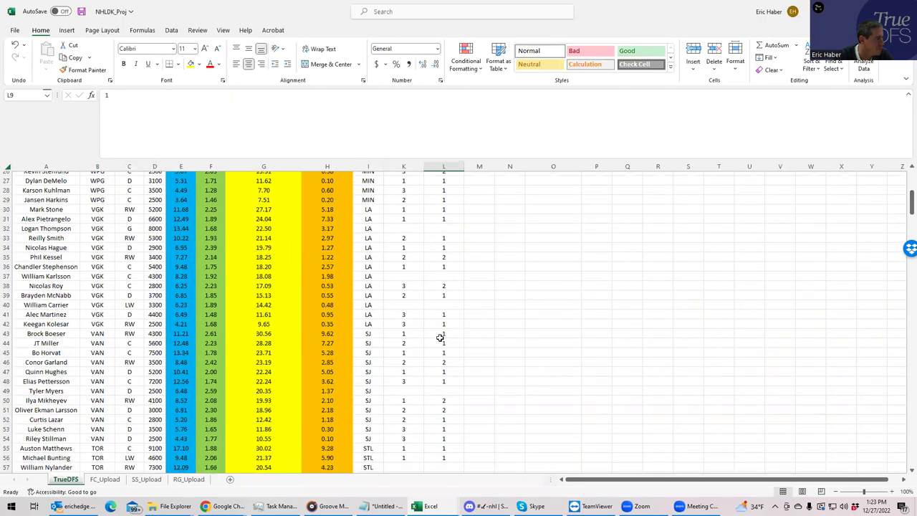
click(444, 352)
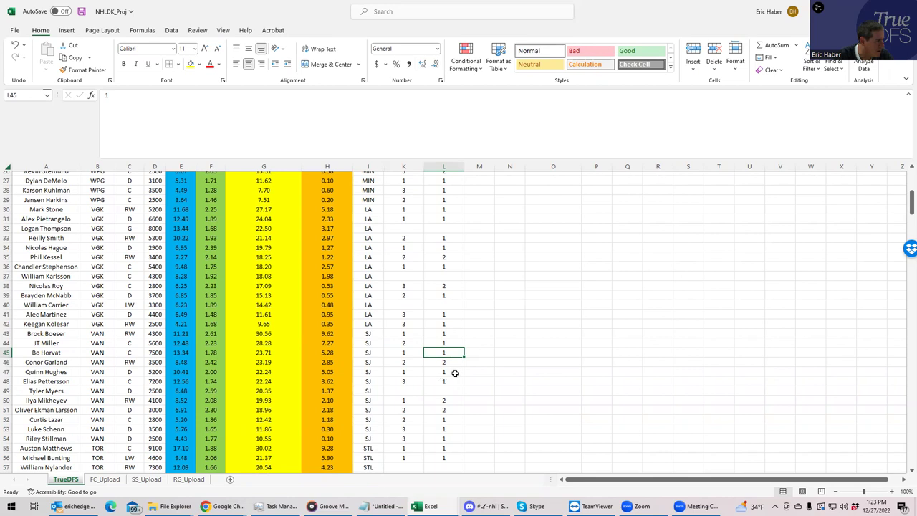
click(446, 372)
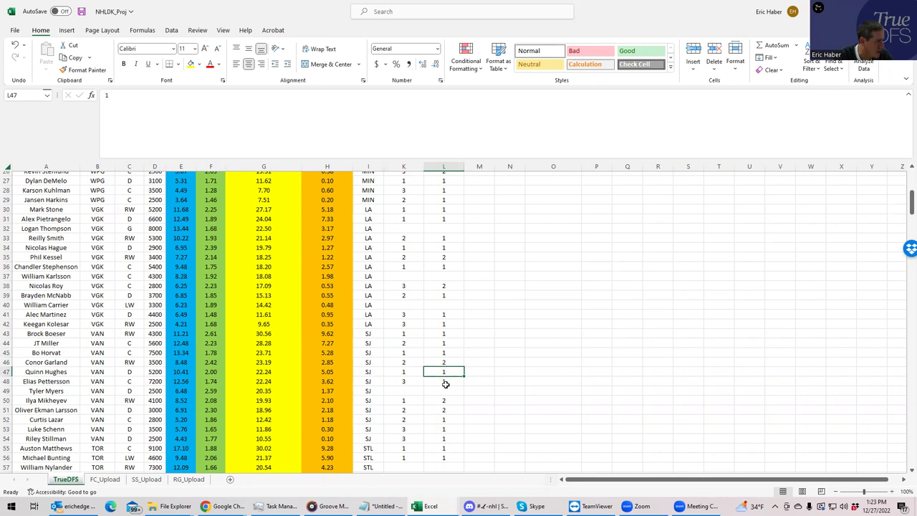
click(445, 384)
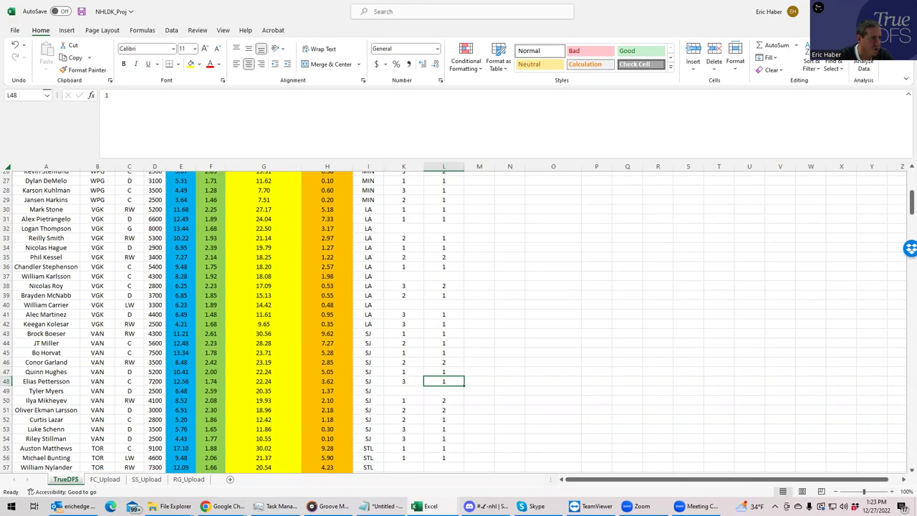
- Add Bo Horvat, C. Lazar, E. Pettersson at UTIL and Q. Hughes at D, leaving $17,400
key(alt+Tab)
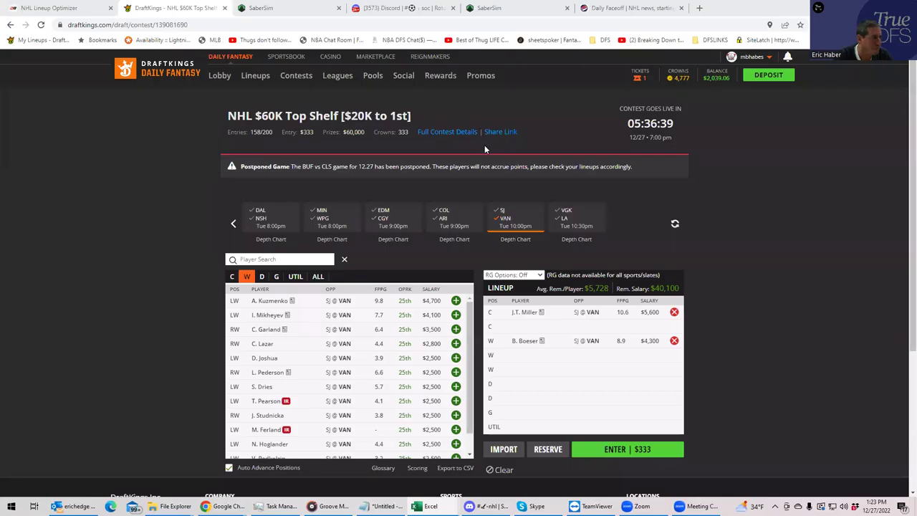
click(232, 276)
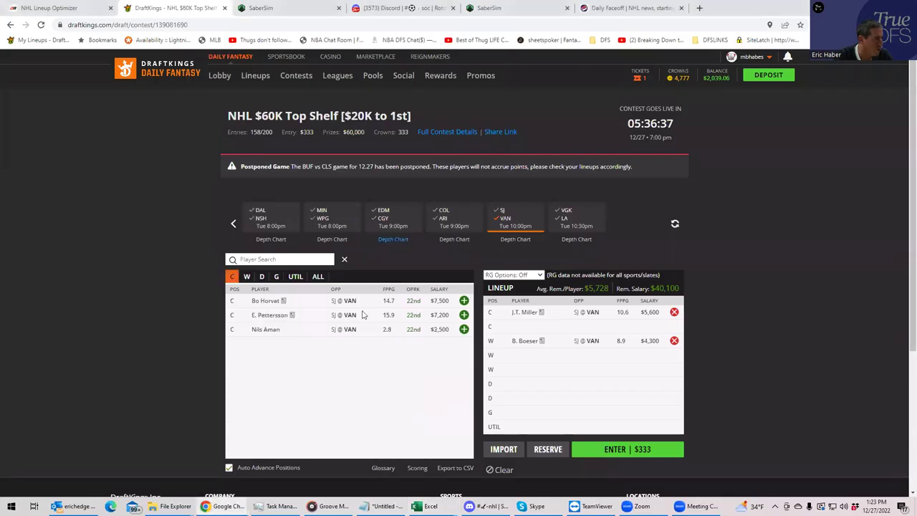
click(463, 302)
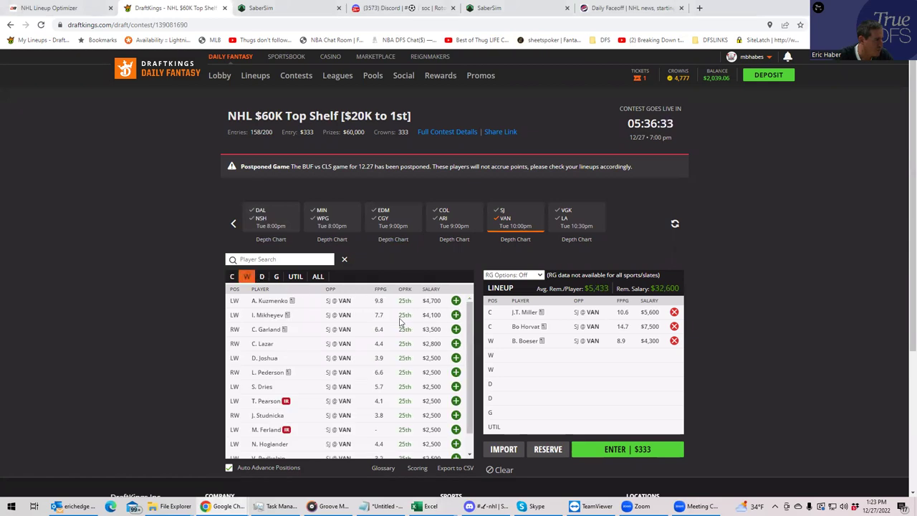
click(456, 343)
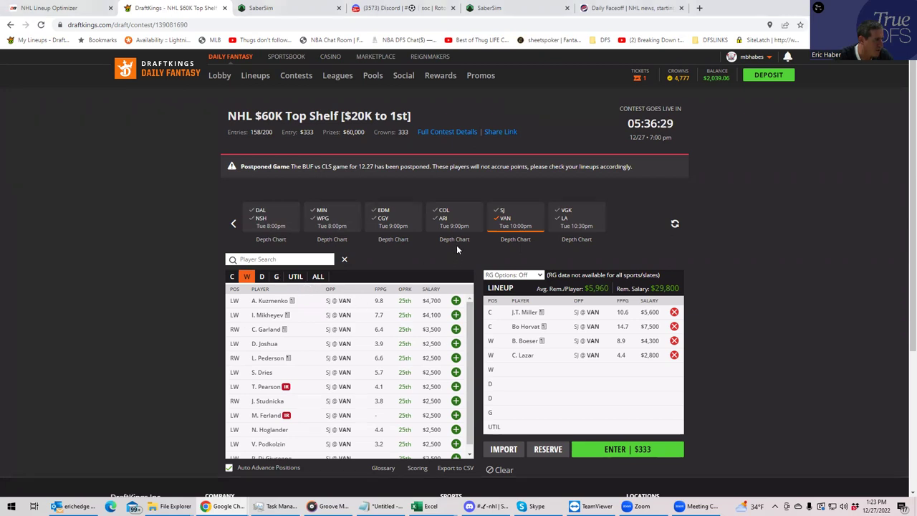
click(235, 277)
click(463, 301)
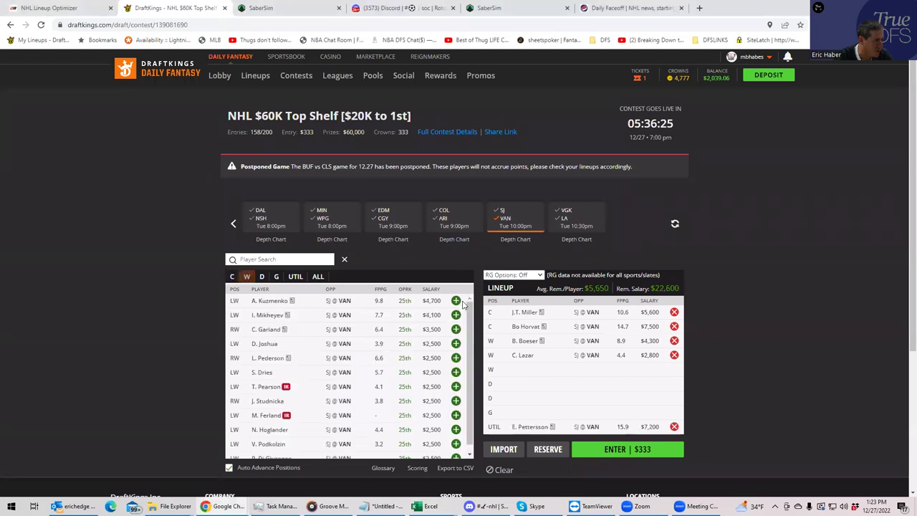
click(262, 276)
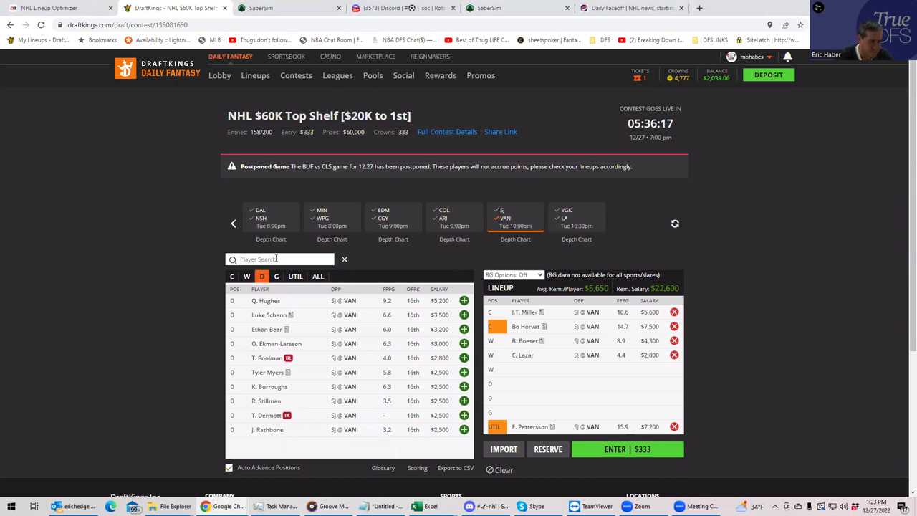
text(hughe)
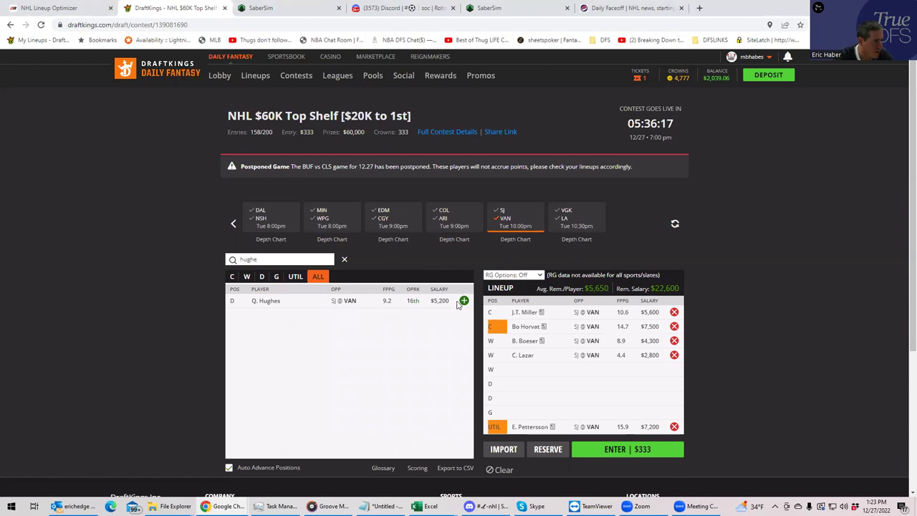
click(464, 301)
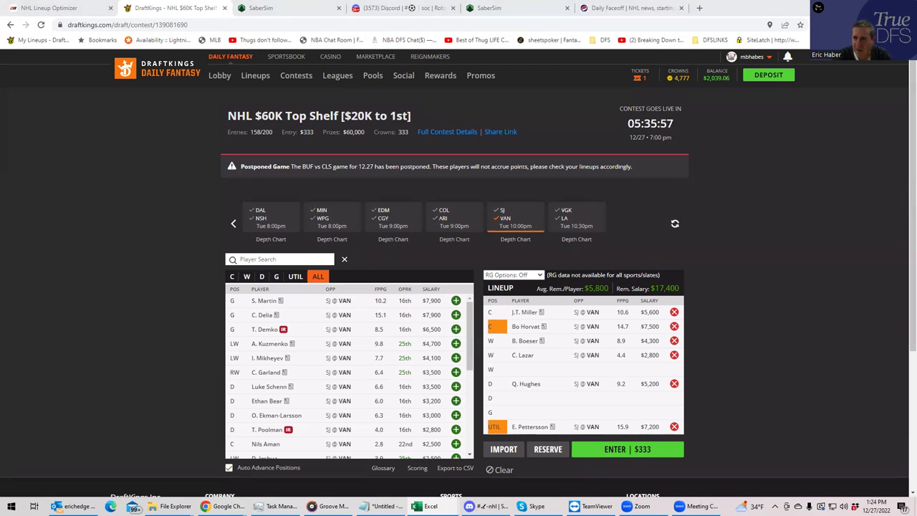
key(alt+Tab)
key(super+Left)
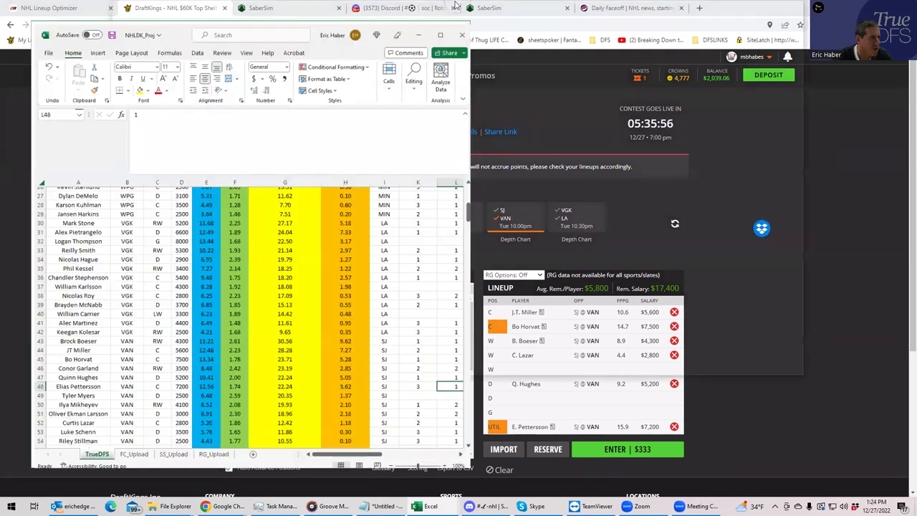
key(super+Up)
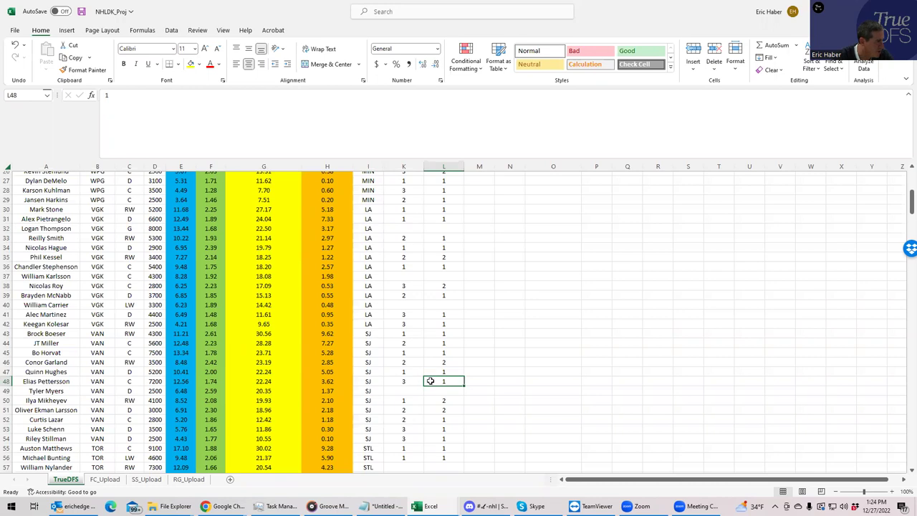
click(442, 419)
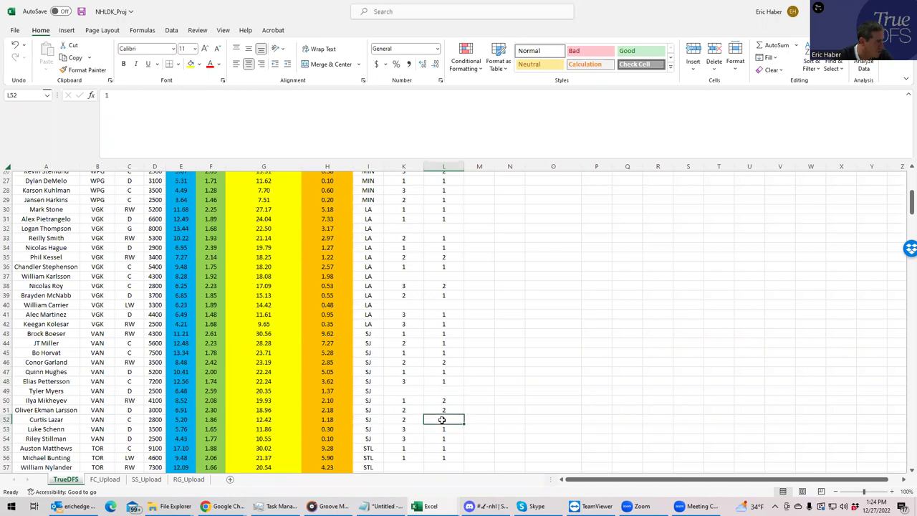
click(435, 379)
click(435, 372)
click(441, 334)
click(443, 343)
click(456, 353)
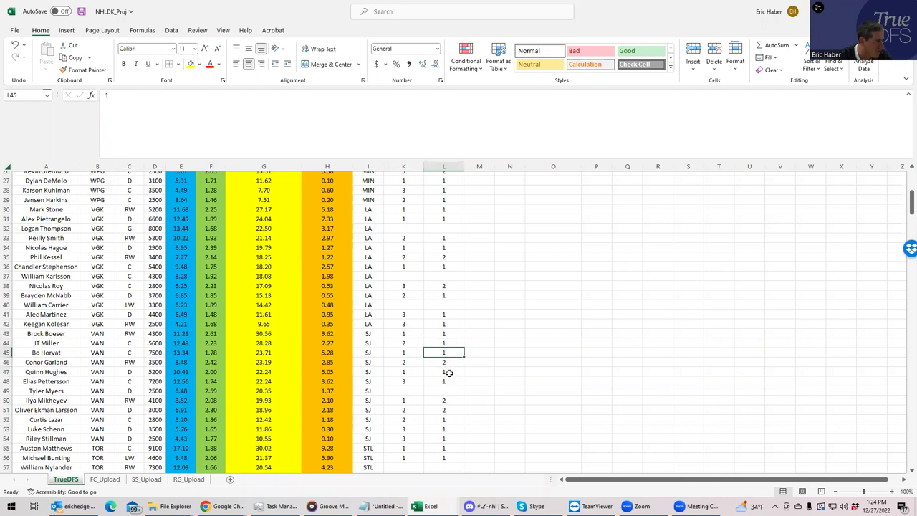
click(406, 333)
click(405, 352)
click(409, 379)
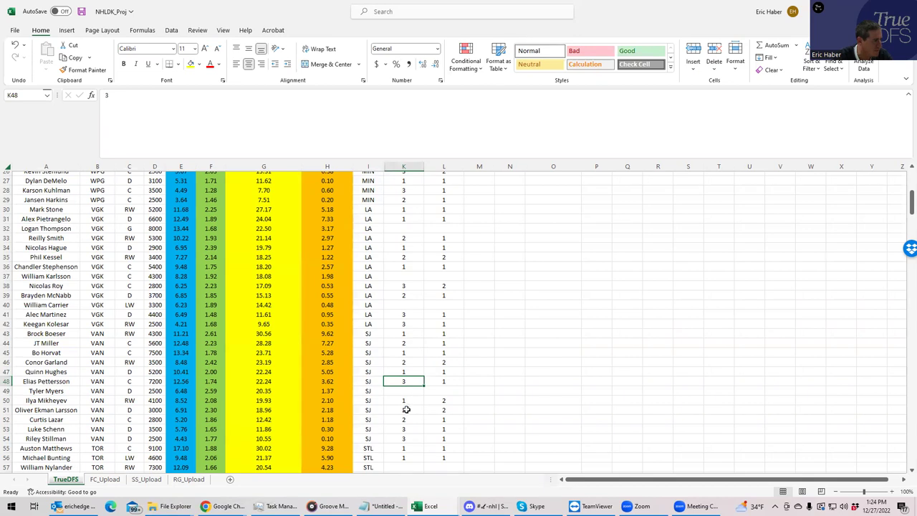
click(404, 410)
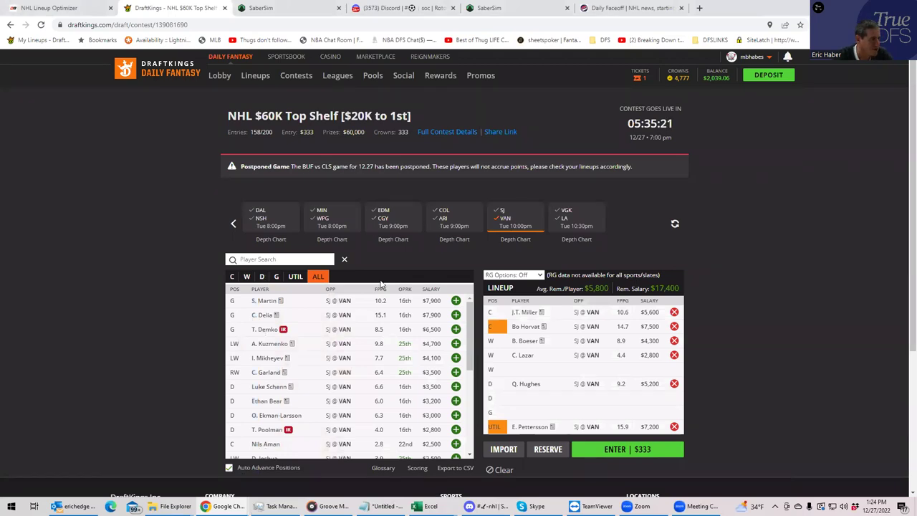
- Filter goalies to the WAS@NYR game and add I. Shesterkin, leaving $9,600
click(276, 276)
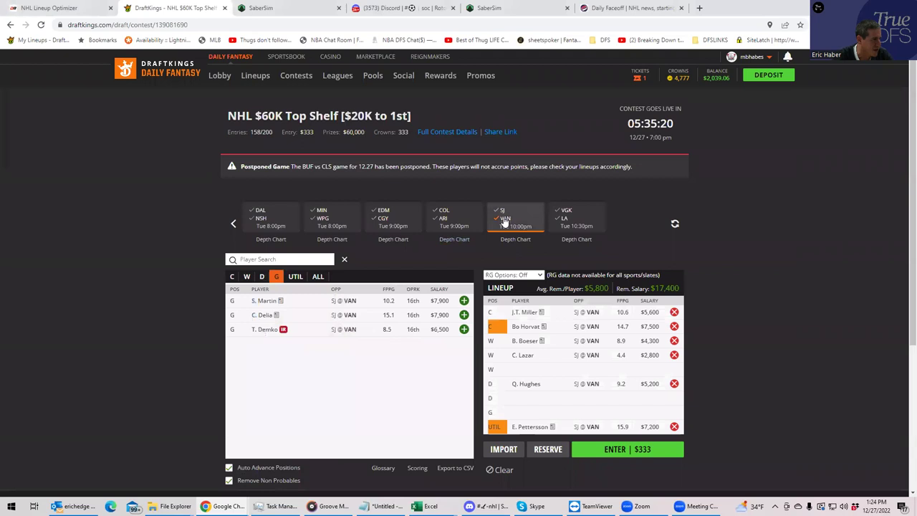
click(498, 223)
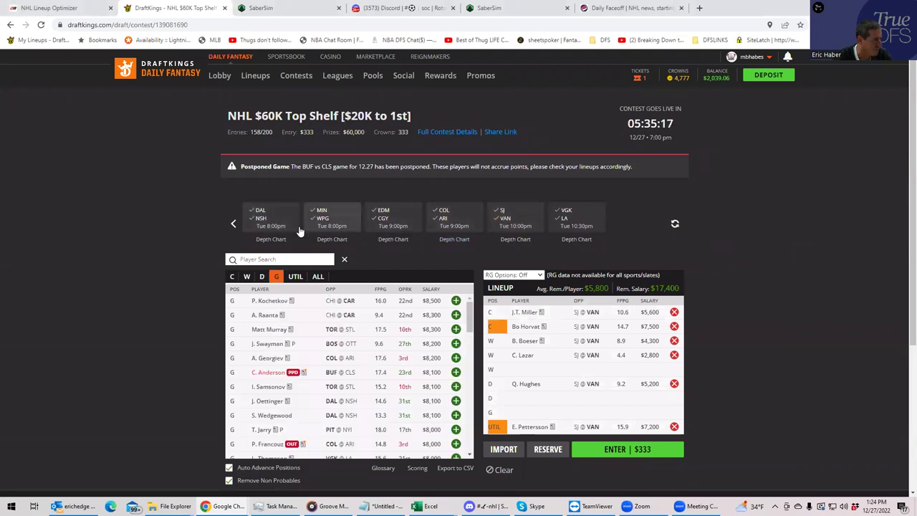
click(233, 224)
click(248, 233)
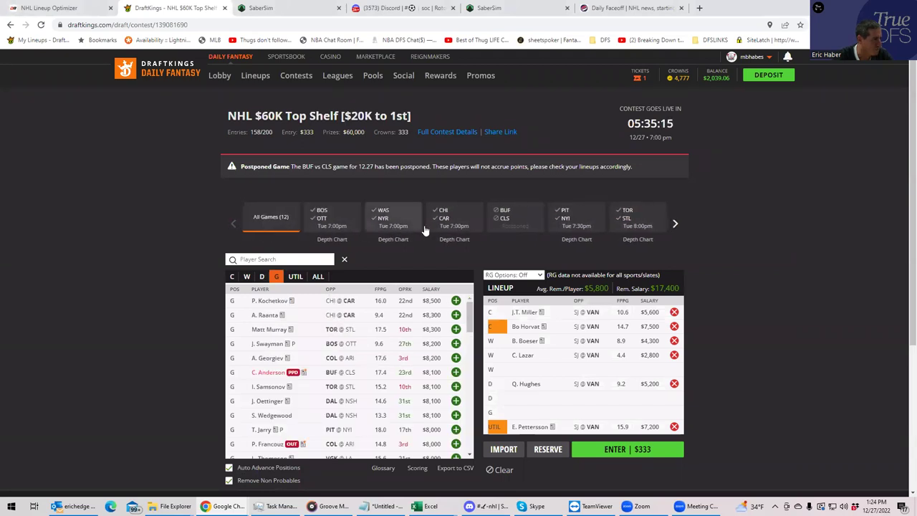
click(380, 223)
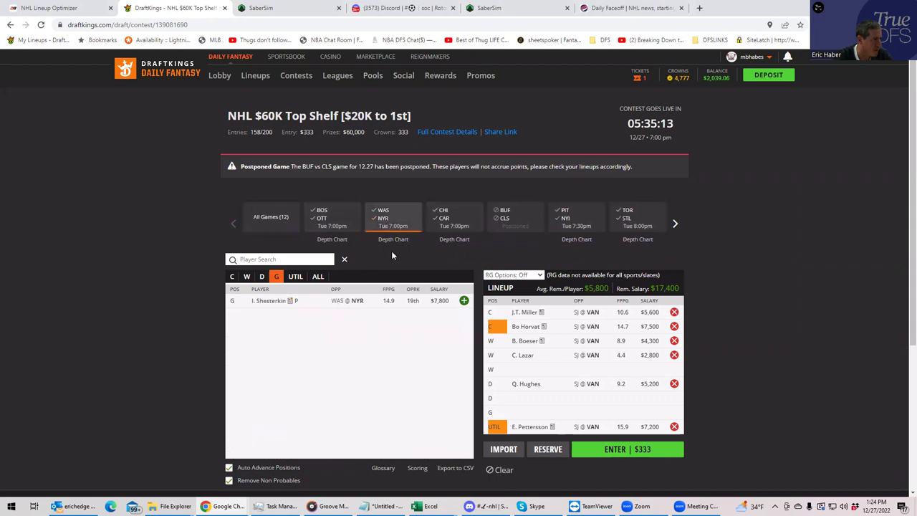
click(463, 300)
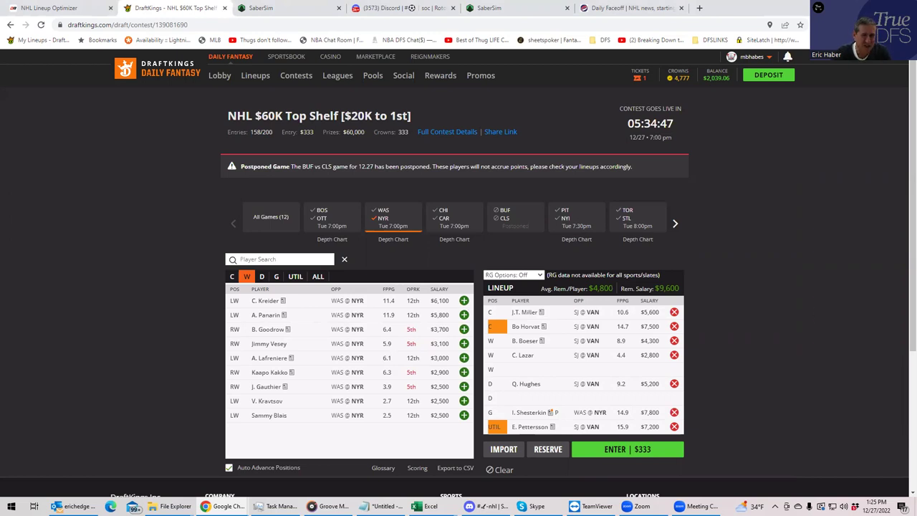
click(424, 506)
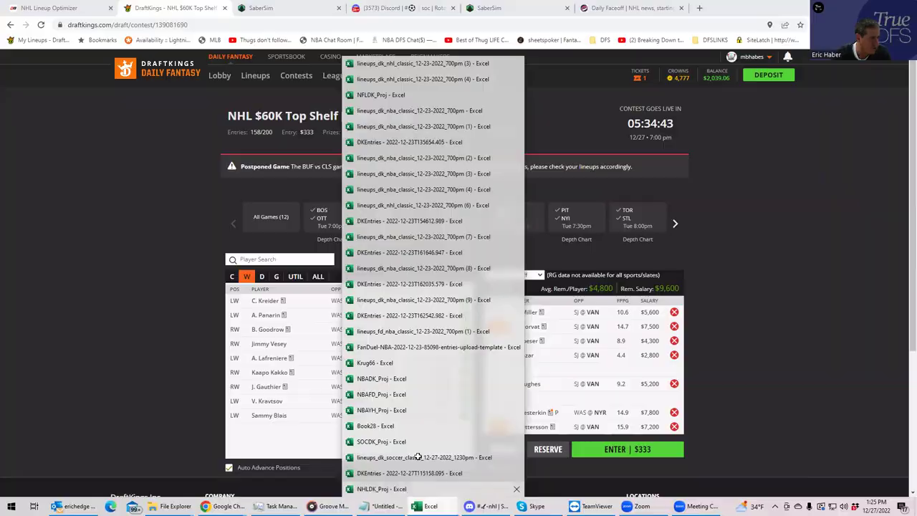
click(405, 488)
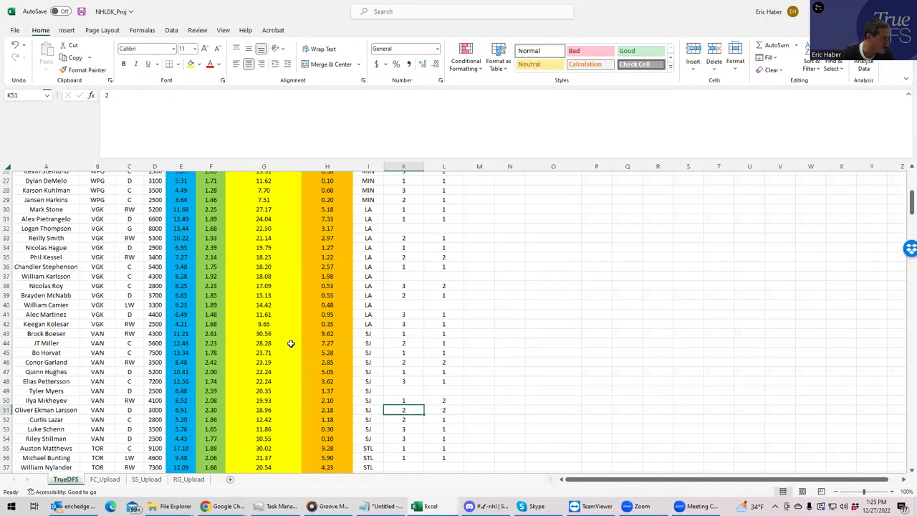
click(286, 342)
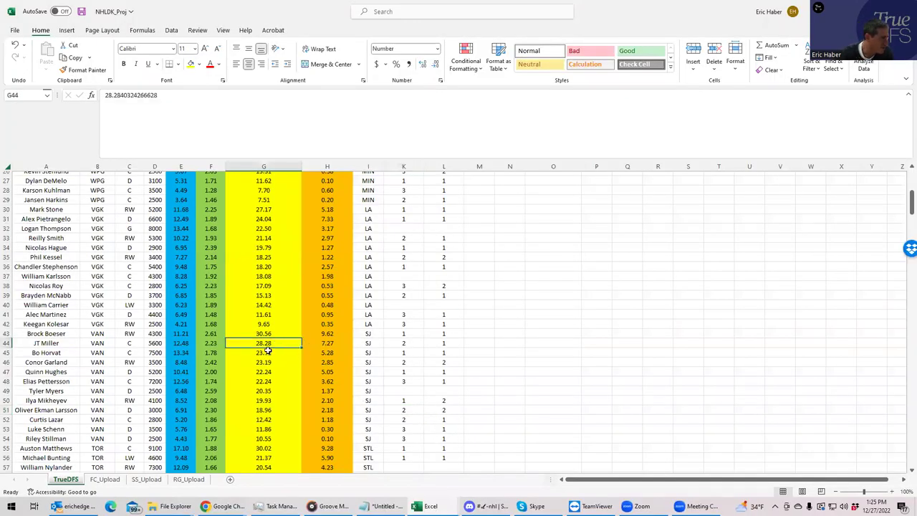
click(265, 353)
click(264, 362)
click(264, 390)
click(264, 409)
click(264, 420)
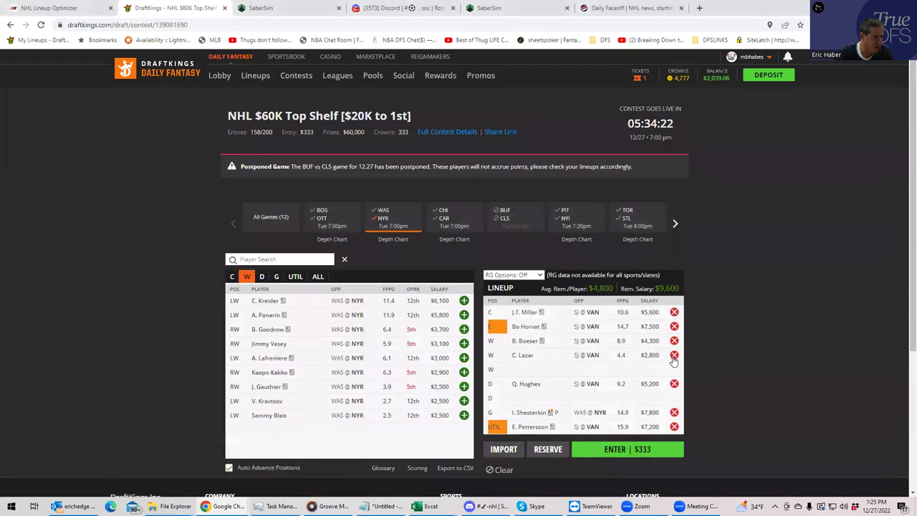
- Drop C. Lazar to free salary to $12,400 and review Pettersson, Horvat and Miller player cards
click(674, 356)
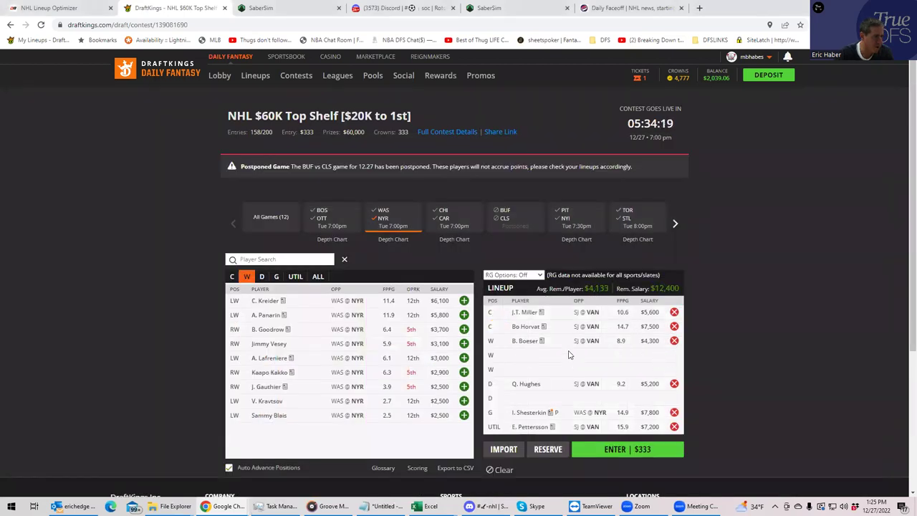
click(562, 324)
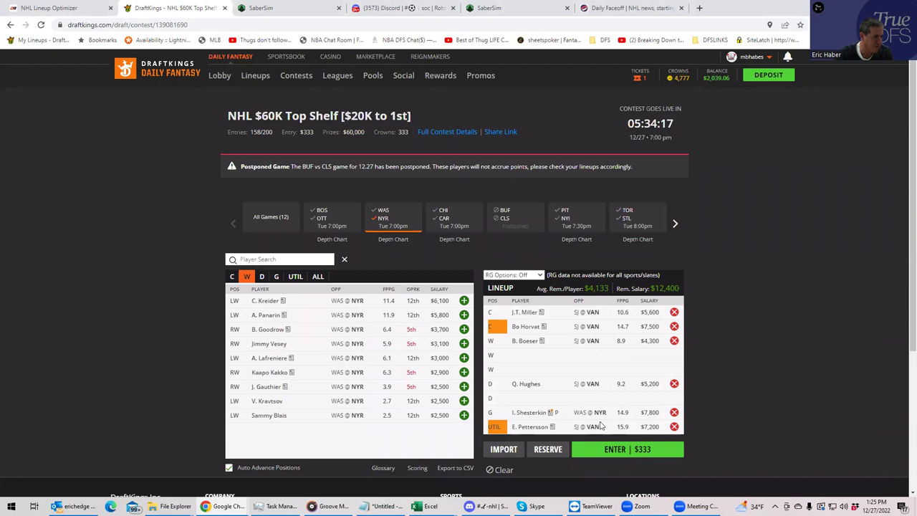
click(530, 426)
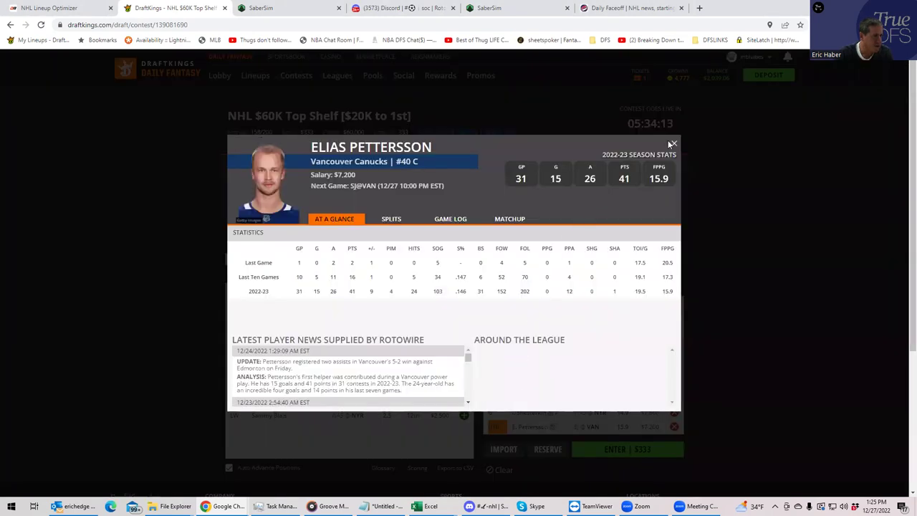
click(674, 143)
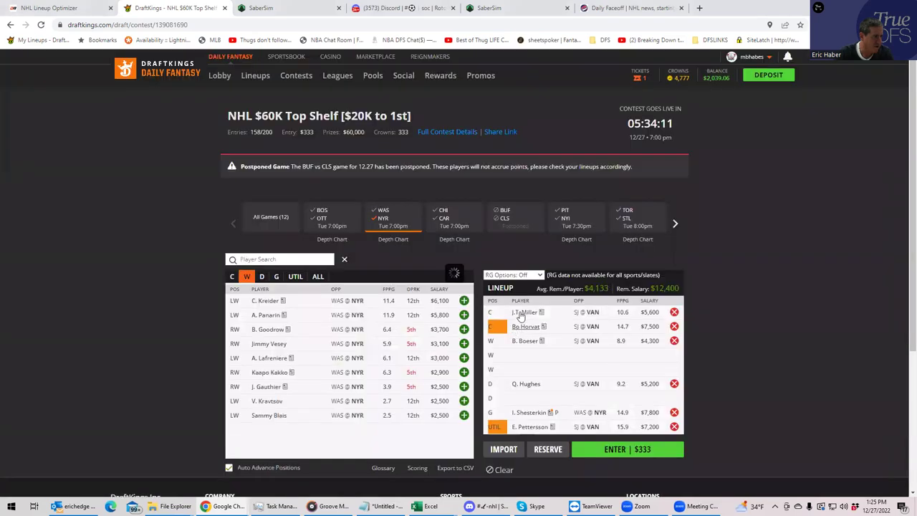
click(519, 330)
click(673, 144)
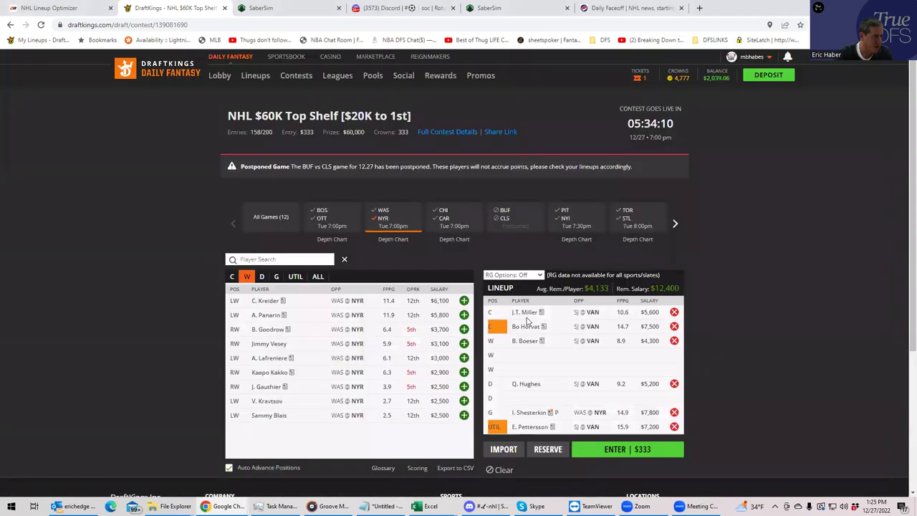
click(523, 313)
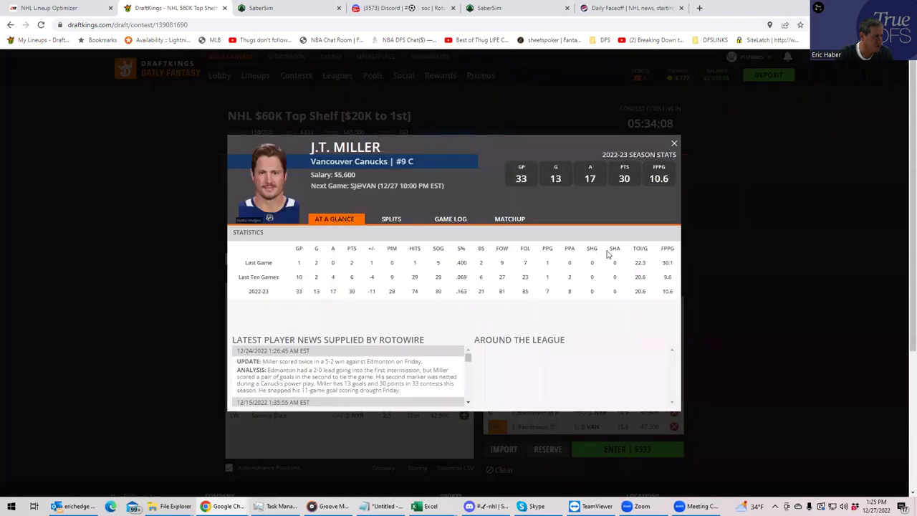
click(674, 143)
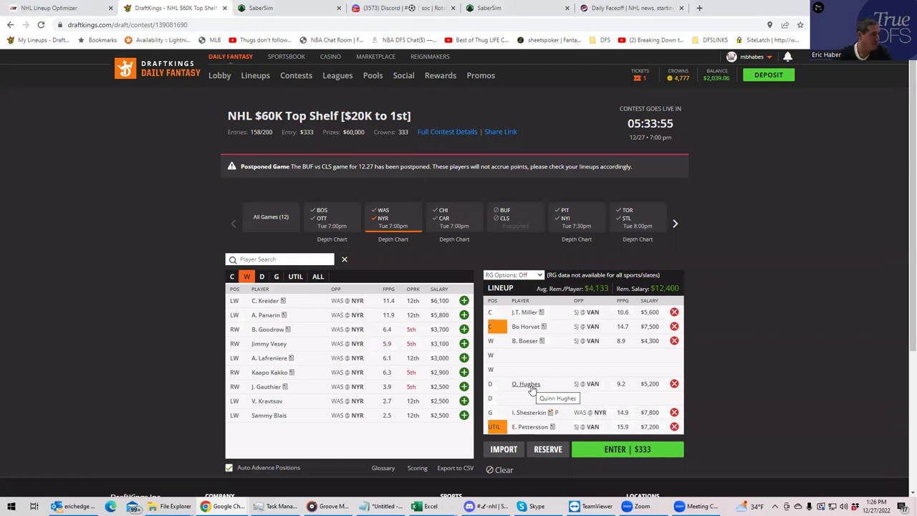
- Upload KrugNHL\NHLDK_Sim as the NHL projections CSV, exclude unlisted players, and save
click(278, 10)
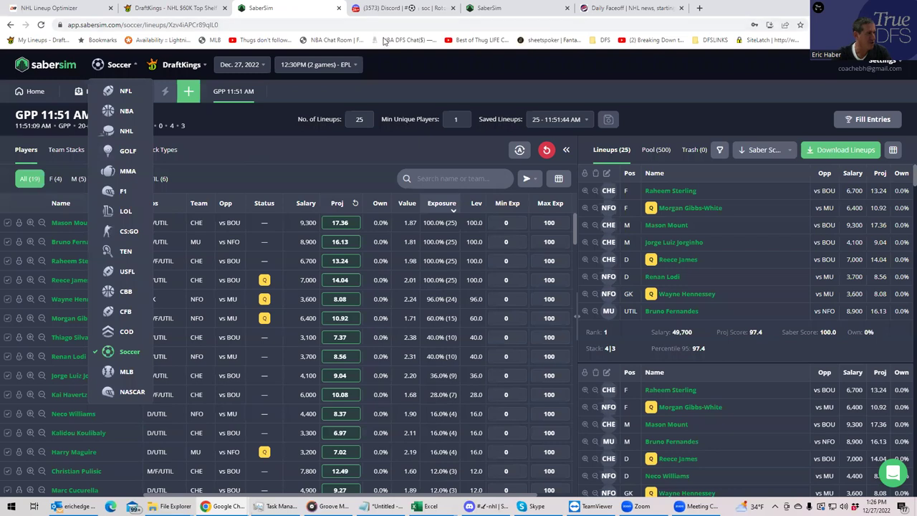
key(ctrl+5)
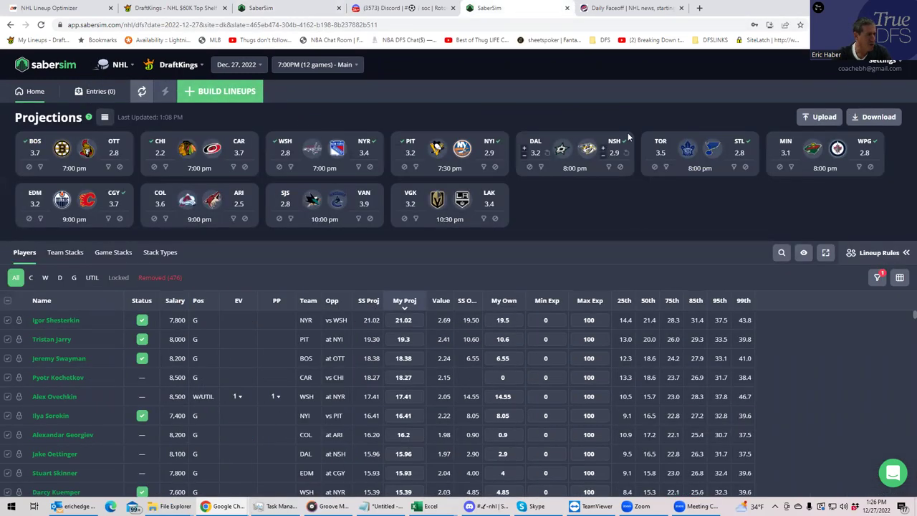
click(808, 118)
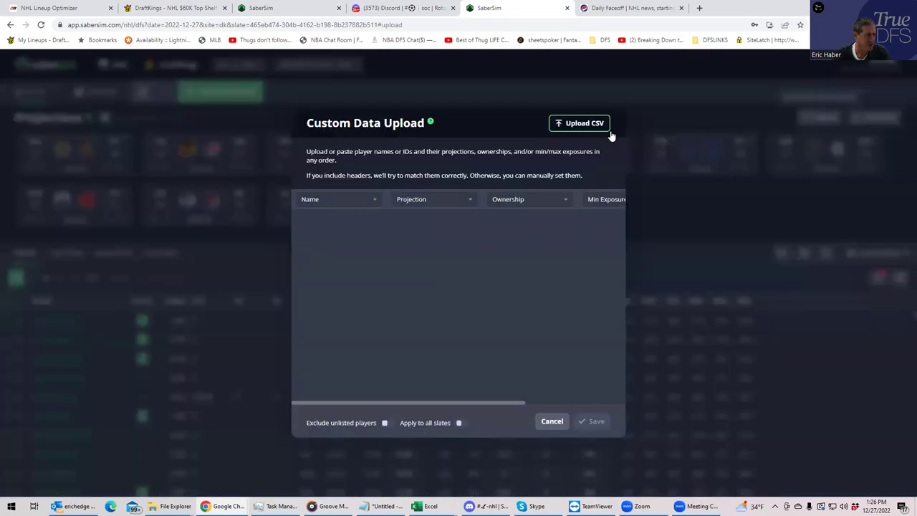
click(590, 129)
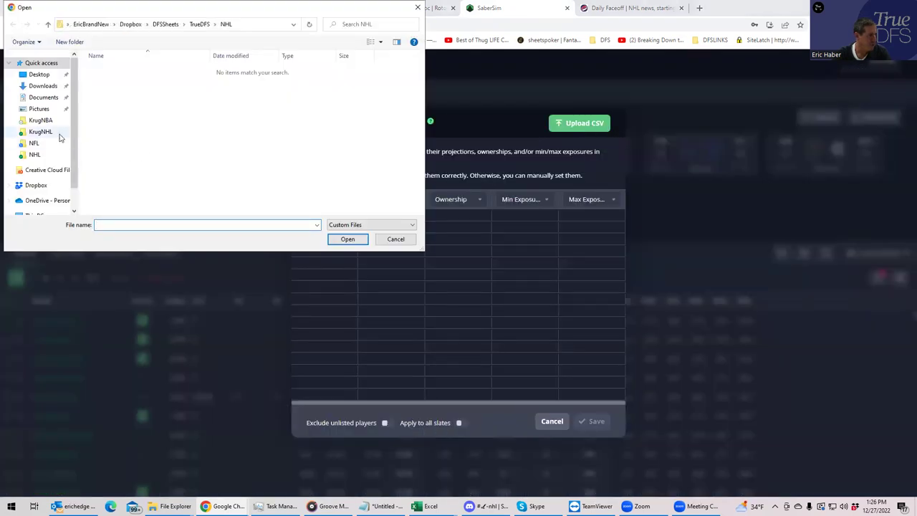
click(56, 133)
click(117, 71)
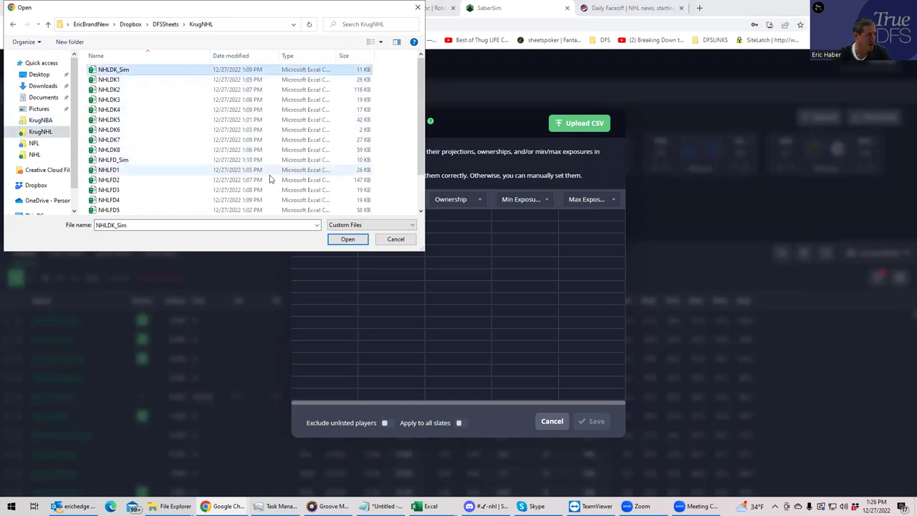
click(348, 239)
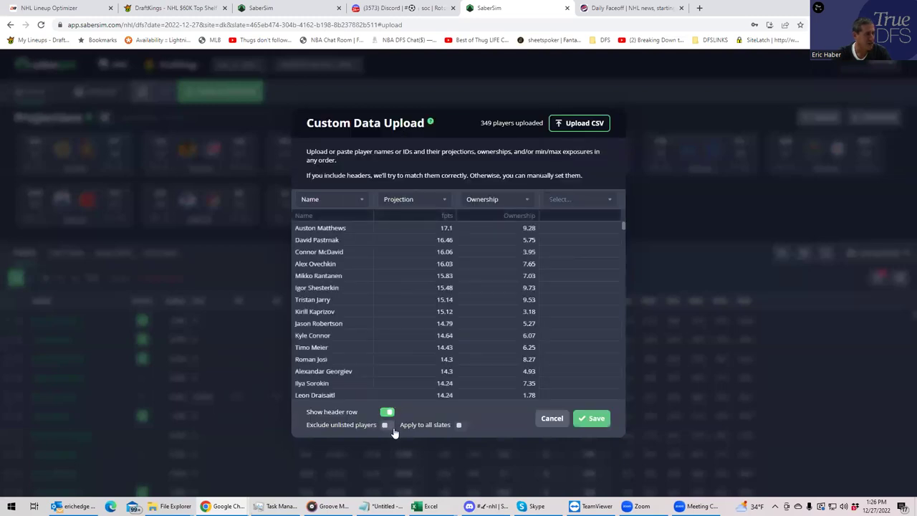
click(387, 426)
click(592, 418)
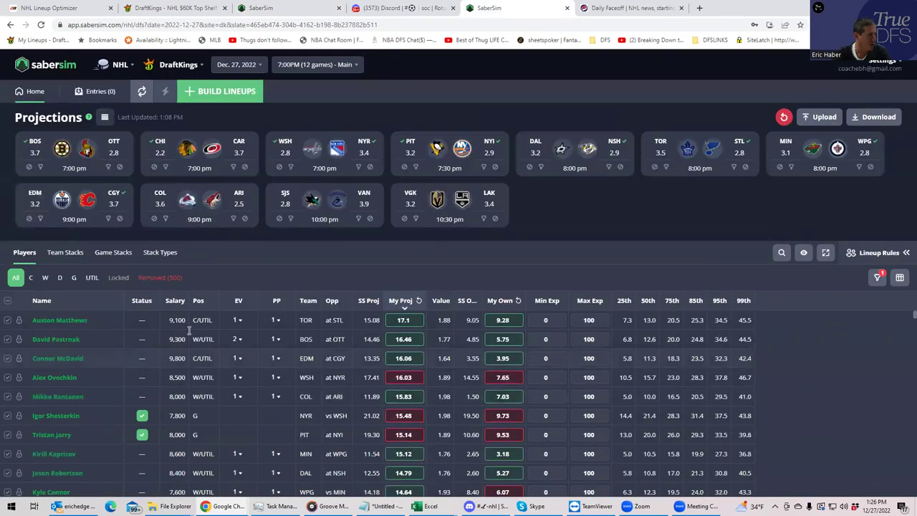
click(48, 380)
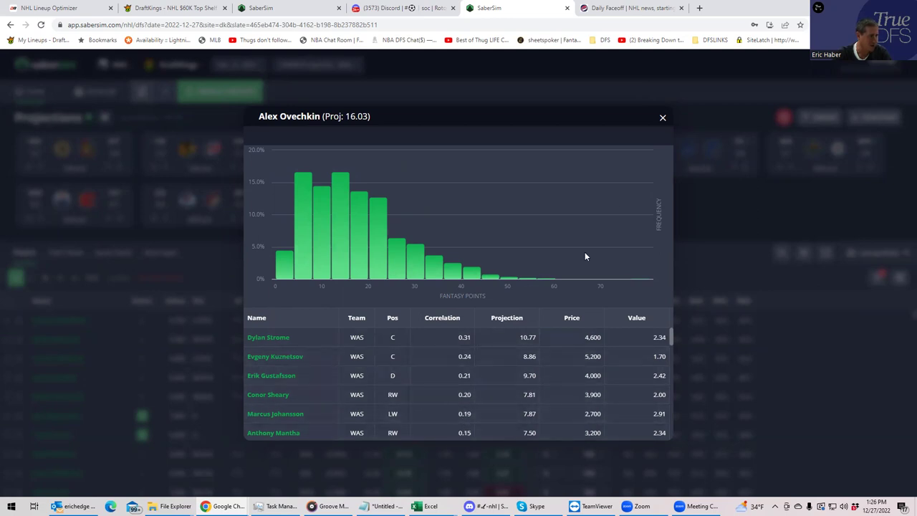
click(662, 117)
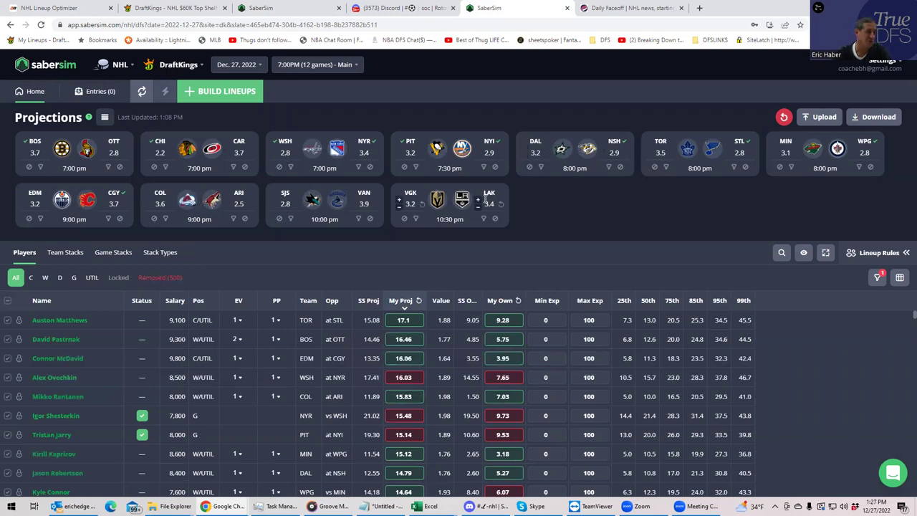
- Configure a new build with a 150-max entry limit for 150 lineups and start it
click(223, 92)
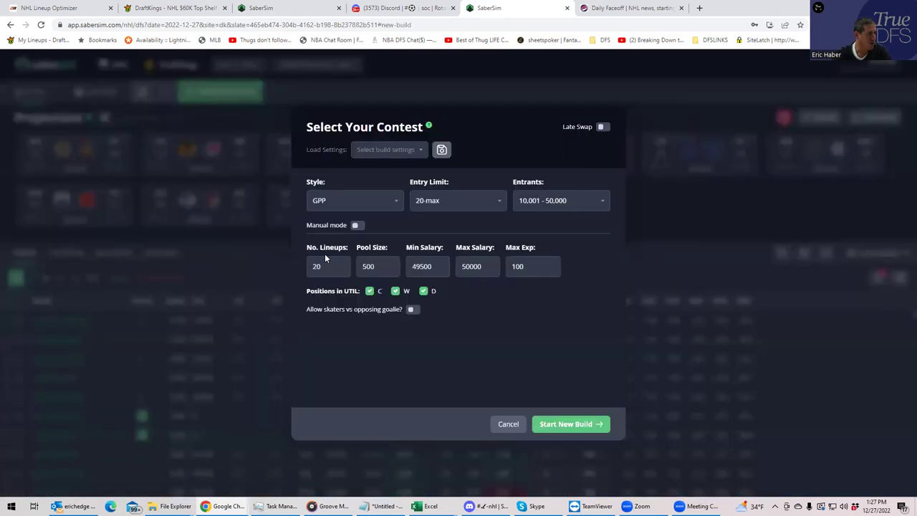
click(304, 257)
text(50)
click(369, 367)
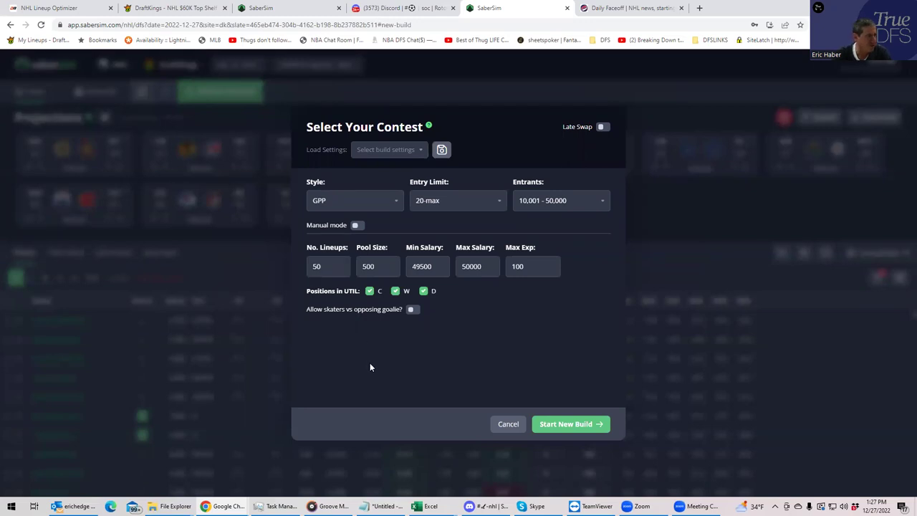
click(436, 206)
click(434, 274)
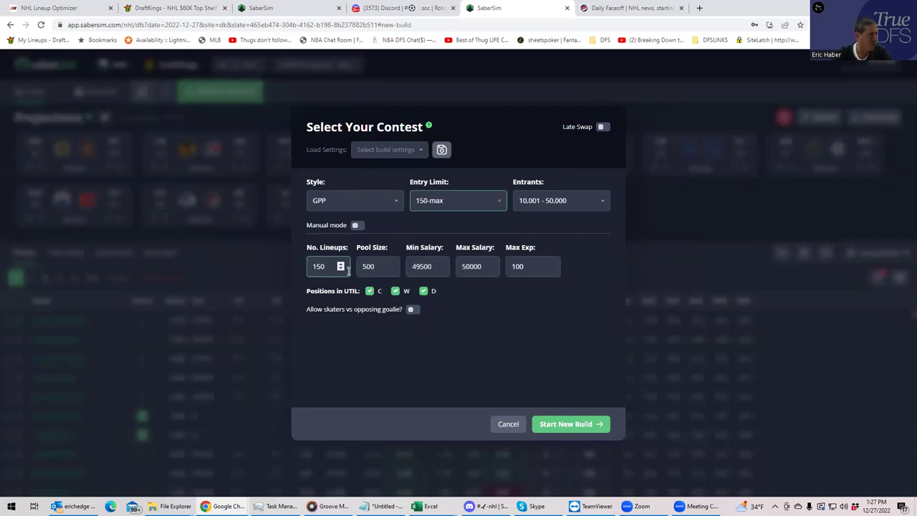
click(409, 409)
click(561, 424)
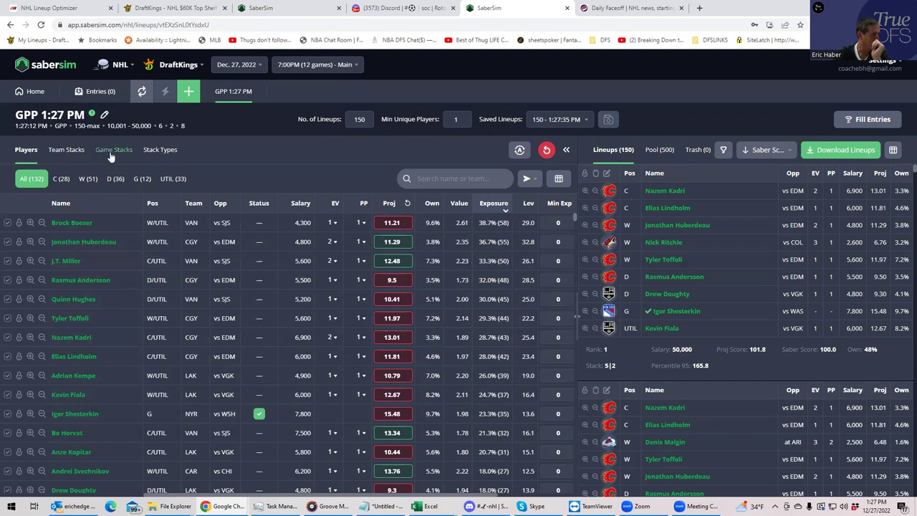
- Review team stack exposure for the finished build, with Calgary 38.0% and Vancouver 37.3%
click(63, 150)
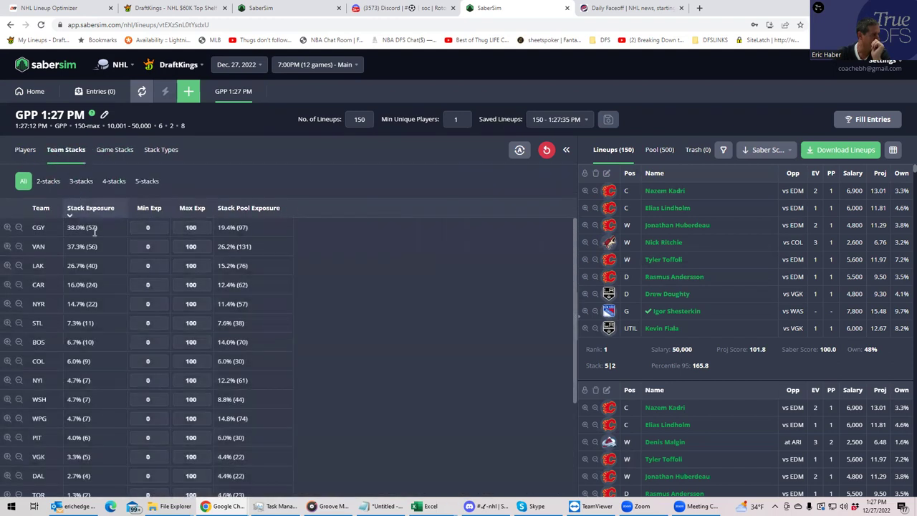